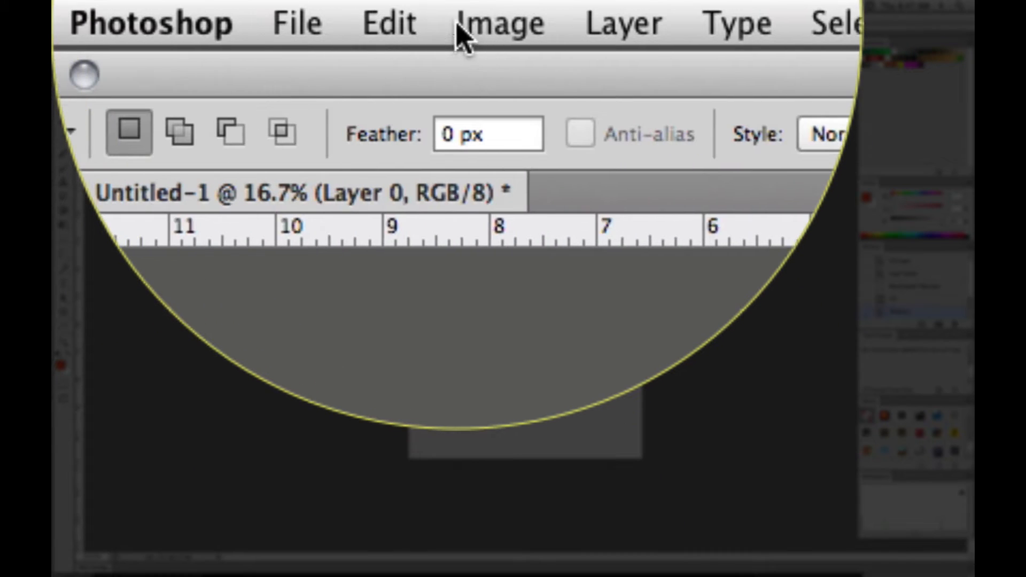
Start a transform on the red rectangle and stretch it slightly taller and wider from its edges and upper-right corner
click(163, 6)
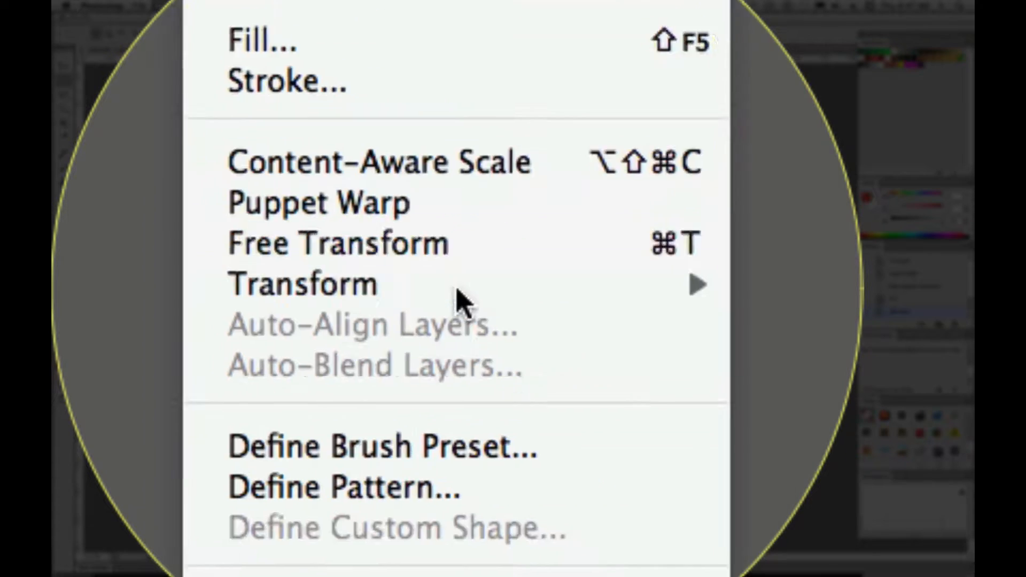
click(459, 292)
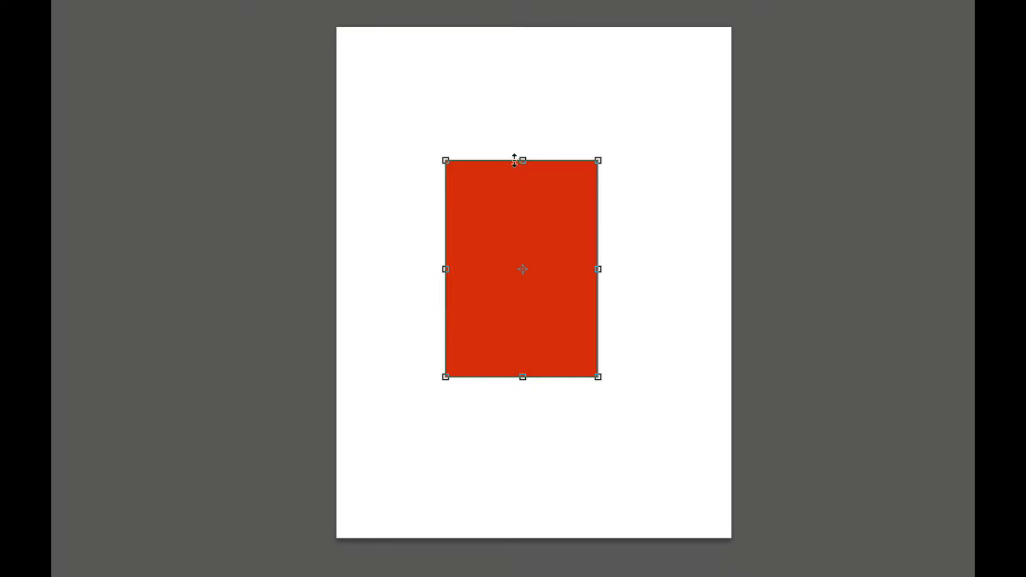
mouse_move(522, 156)
mouse_down()
mouse_move(520, 112)
mouse_move(520, 150)
mouse_up()
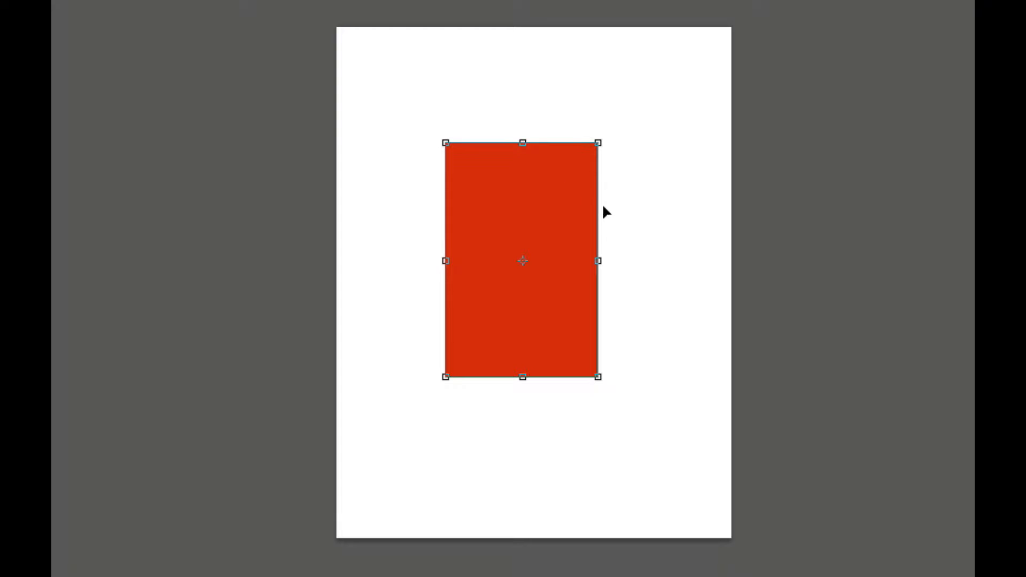
mouse_move(603, 207)
mouse_down()
mouse_move(650, 213)
mouse_move(610, 218)
mouse_up()
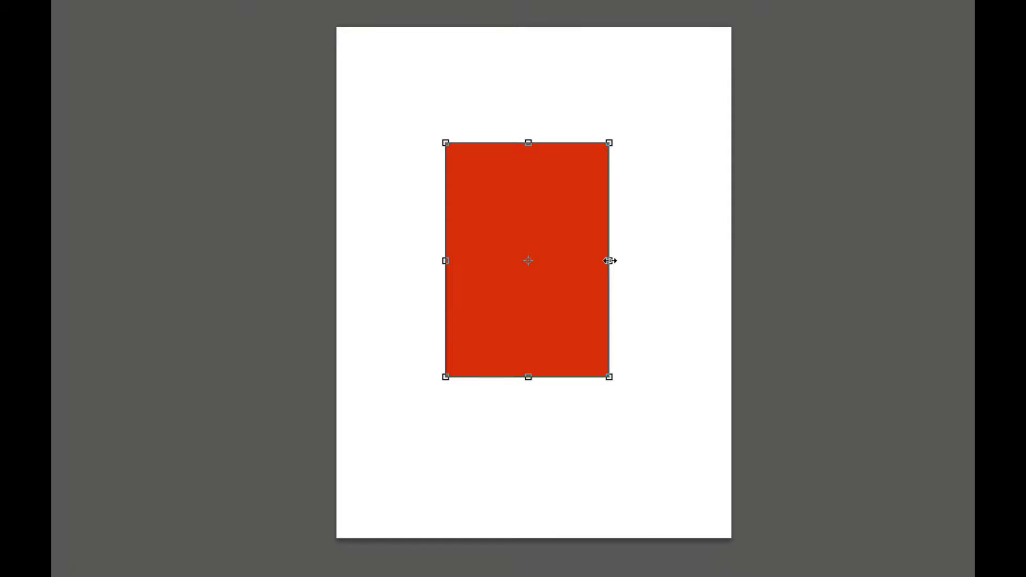
mouse_move(610, 260)
mouse_down()
mouse_move(673, 258)
mouse_move(609, 263)
mouse_up()
mouse_move(528, 374)
mouse_down()
mouse_move(527, 449)
mouse_move(524, 357)
mouse_move(526, 376)
mouse_up()
mouse_move(611, 143)
mouse_down()
mouse_move(685, 80)
mouse_move(642, 94)
mouse_move(579, 178)
mouse_move(619, 145)
mouse_up()
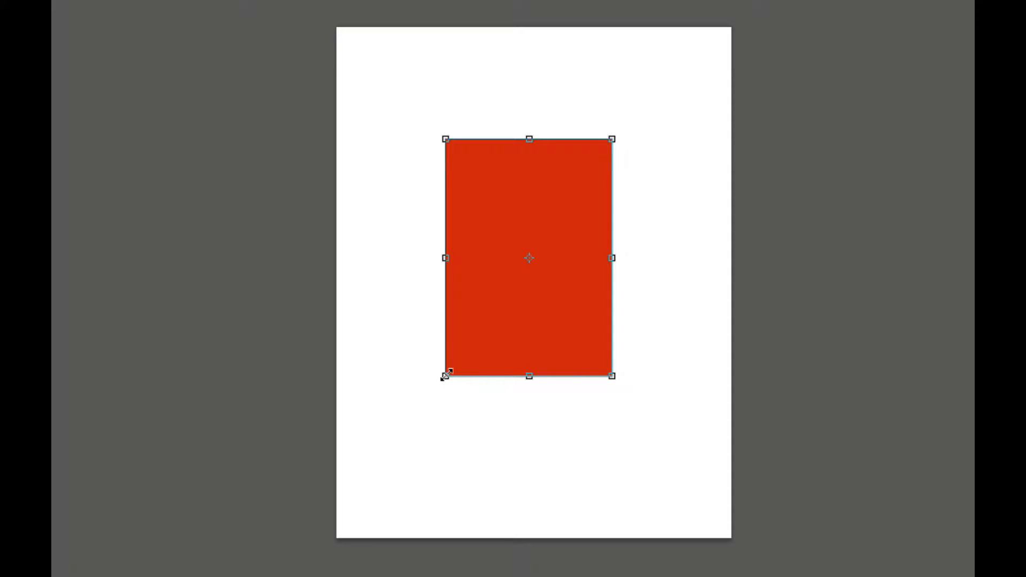
Try shrinking the rectangle inward from its lower-left corner, and undo that resize
drag(442, 380, 481, 349)
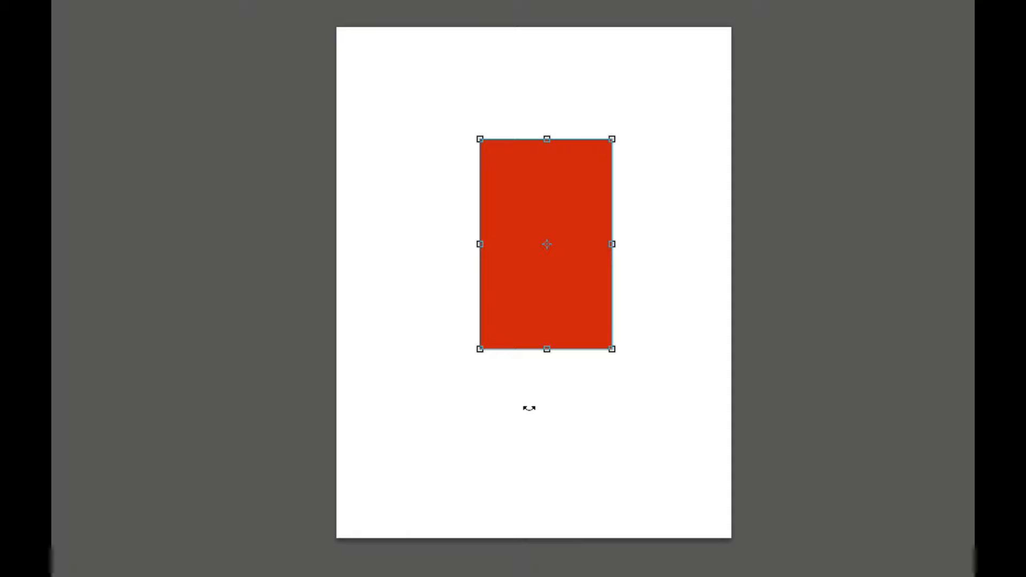
key(ctrl+z)
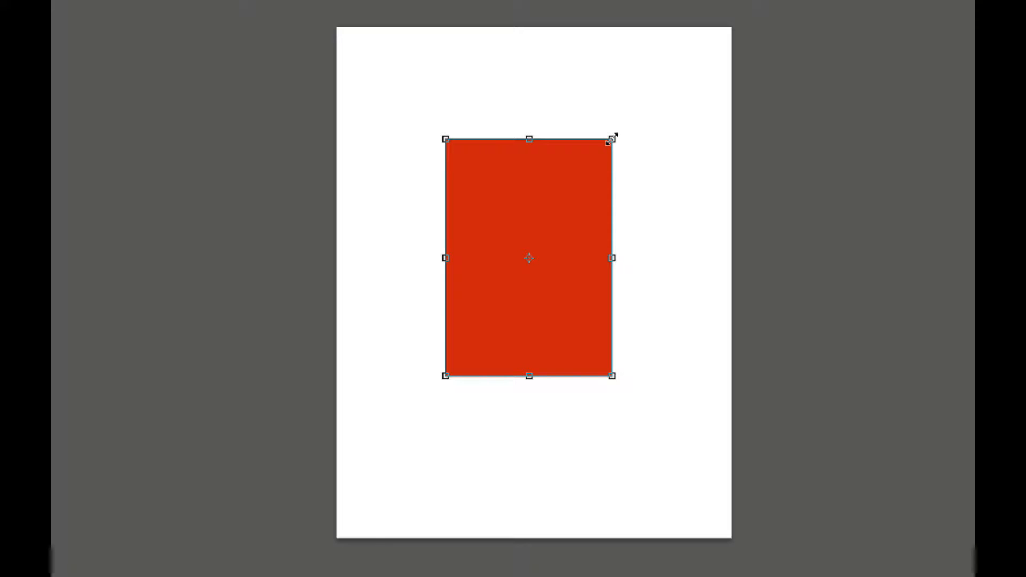
Enlarge the rectangle to about 115% width and 120% height and shift it slightly down and to the right
mouse_move(617, 134)
mouse_down()
mouse_move(663, 80)
mouse_move(544, 233)
mouse_move(625, 141)
mouse_up()
drag(530, 282, 537, 304)
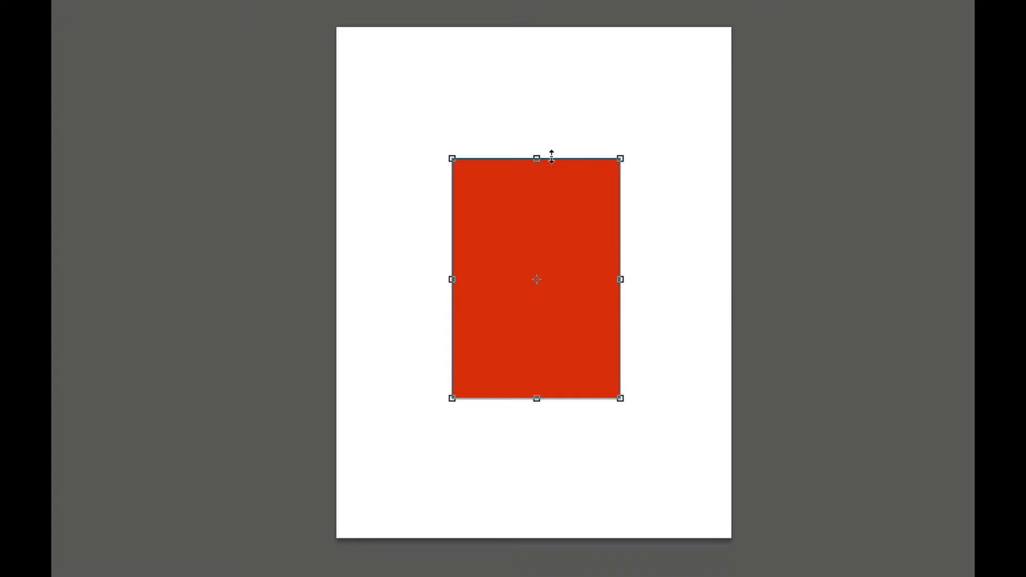
mouse_move(538, 158)
mouse_down()
mouse_move(540, 99)
mouse_move(537, 236)
mouse_move(540, 150)
mouse_up()
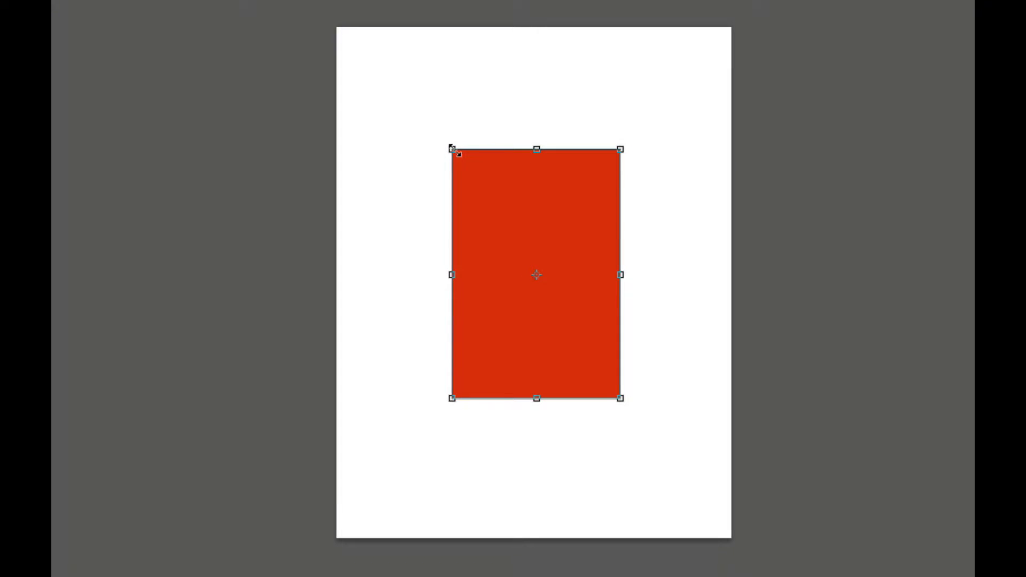
mouse_move(450, 147)
mouse_down()
mouse_move(376, 90)
mouse_move(446, 140)
mouse_up()
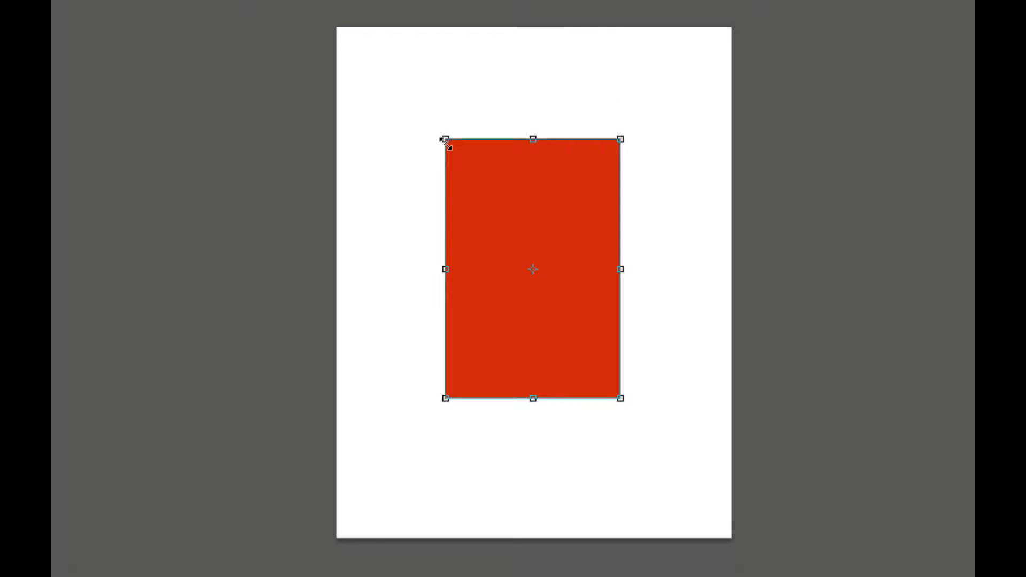
drag(541, 211, 554, 218)
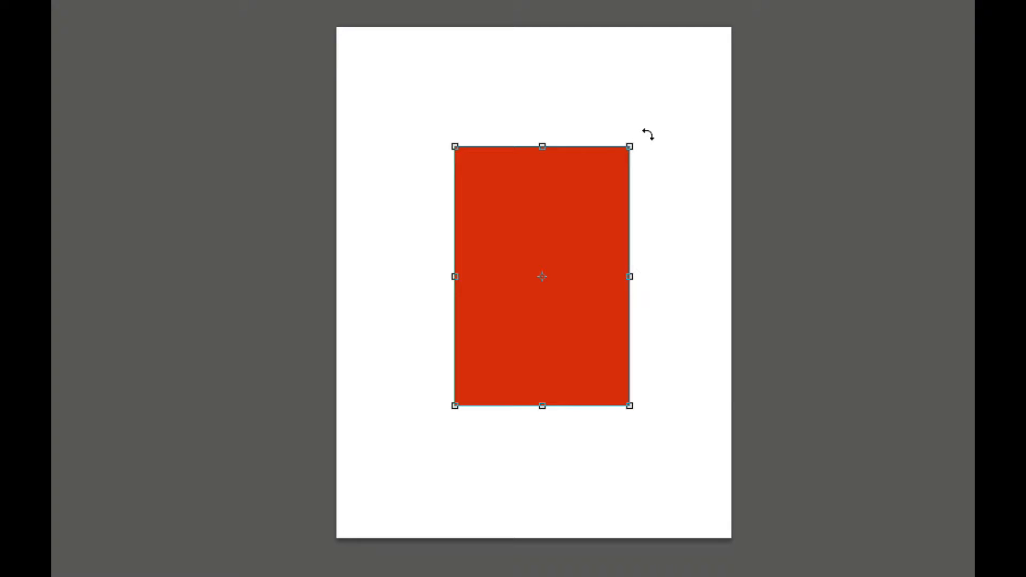
Rotate the rectangle freehand about its centre and set the final rotation angle to exactly 180°
drag(646, 135, 456, 207)
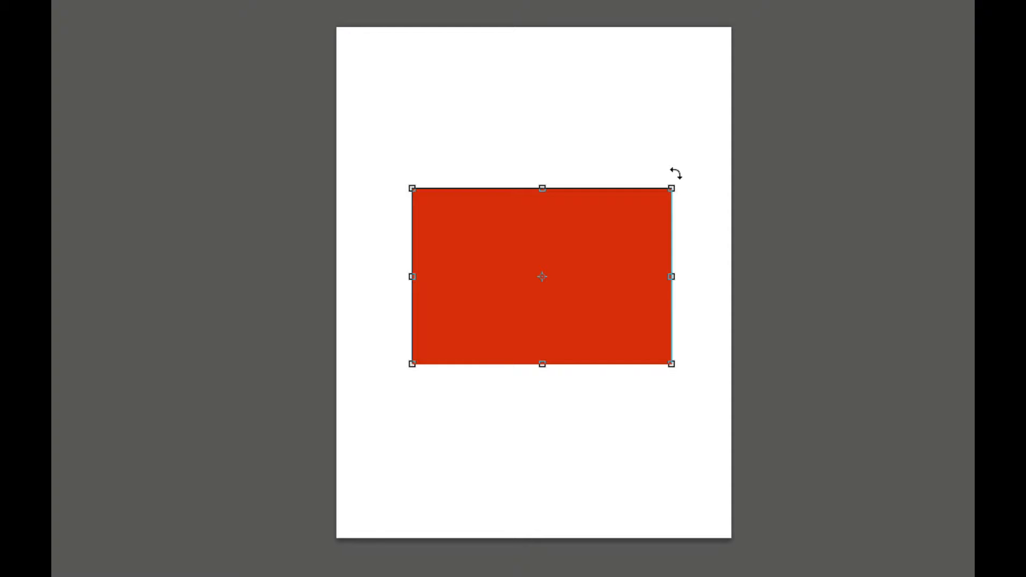
drag(689, 183, 629, 131)
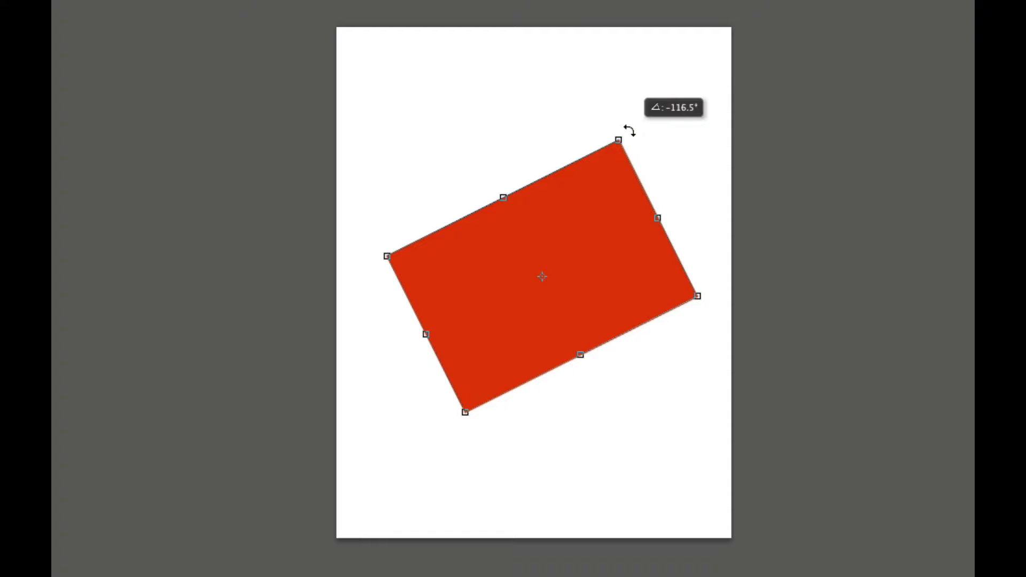
drag(630, 130, 629, 130)
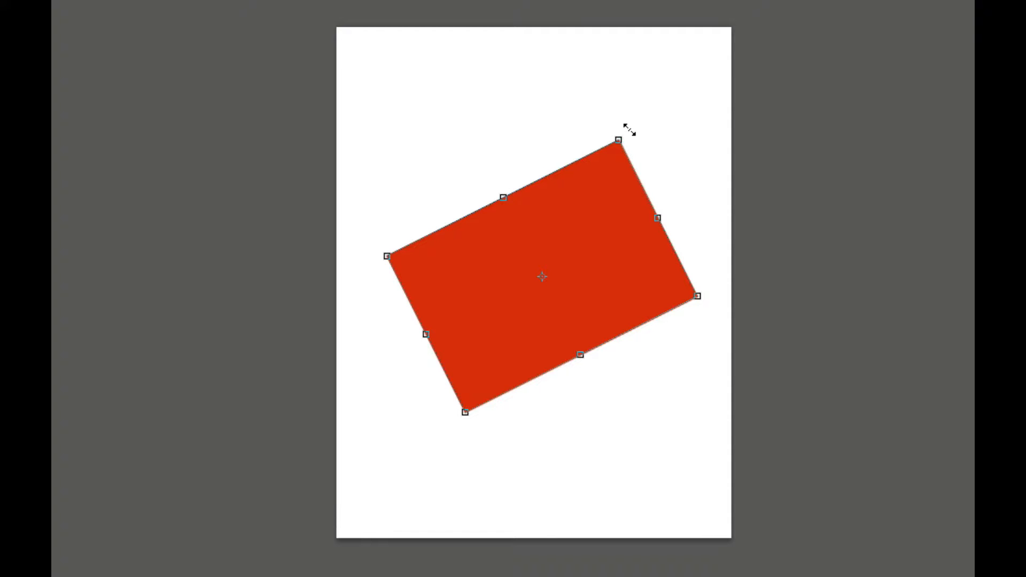
drag(631, 122, 456, 149)
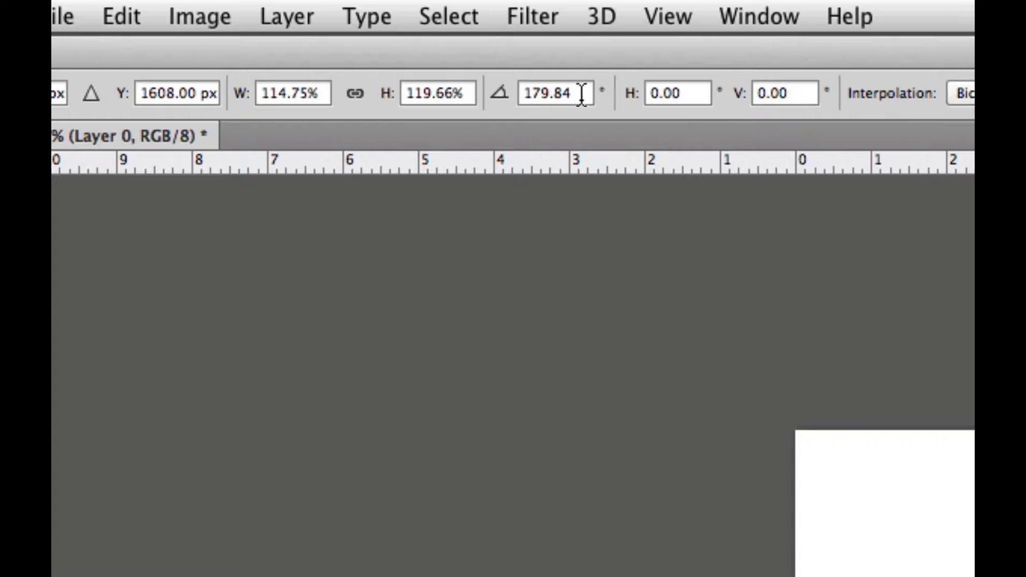
drag(582, 91, 496, 94)
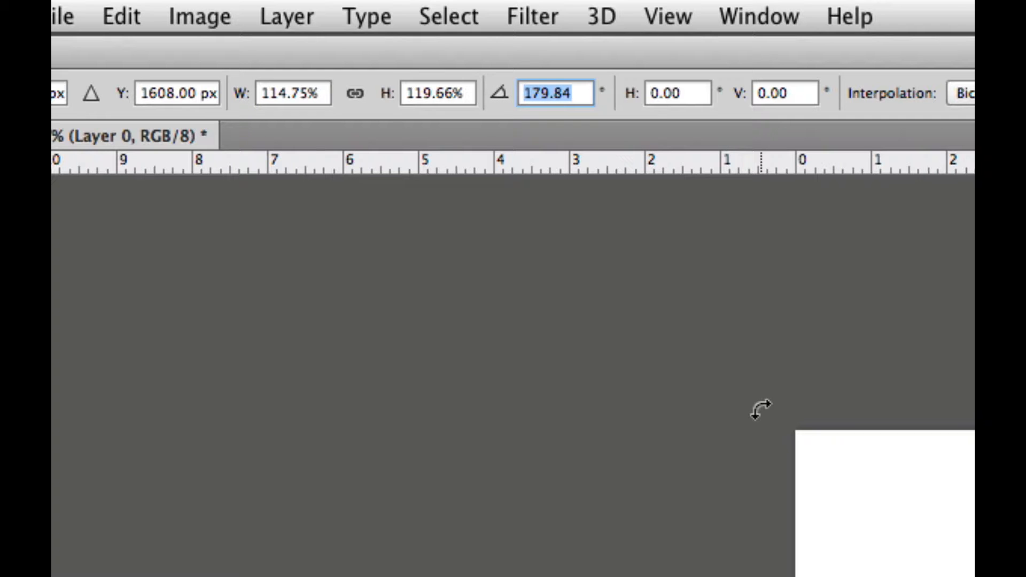
text(180)
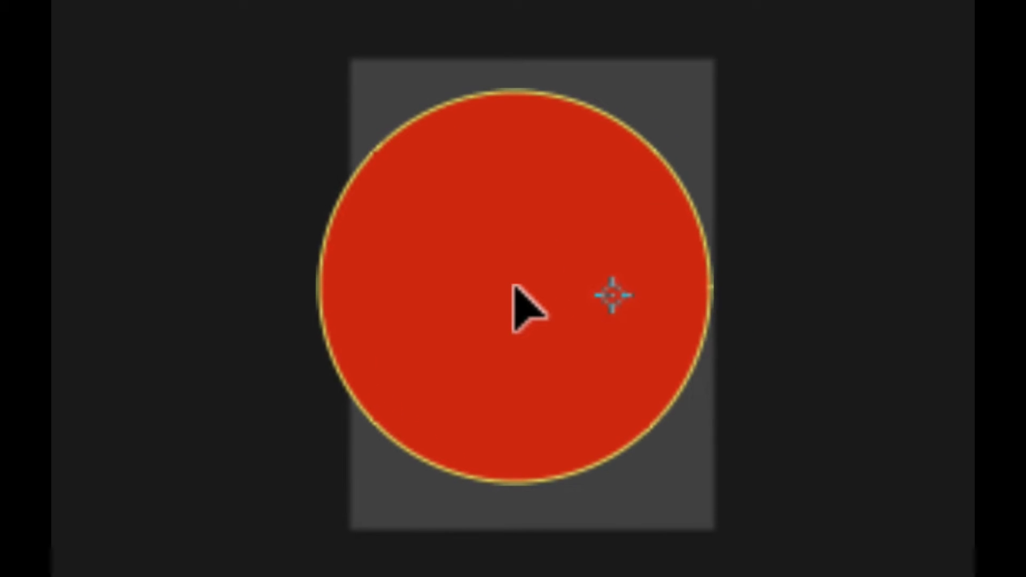
Try rotating the rectangle around a reference point placed on its upper-left corner, and undo the rotation
drag(513, 287, 556, 270)
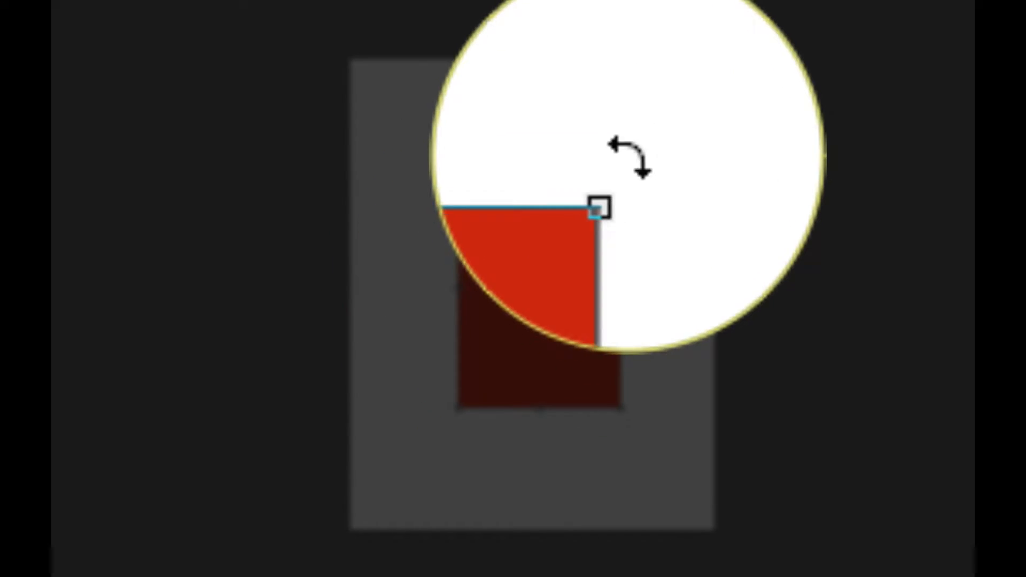
mouse_move(629, 156)
mouse_down()
mouse_move(614, 146)
mouse_move(626, 157)
mouse_up()
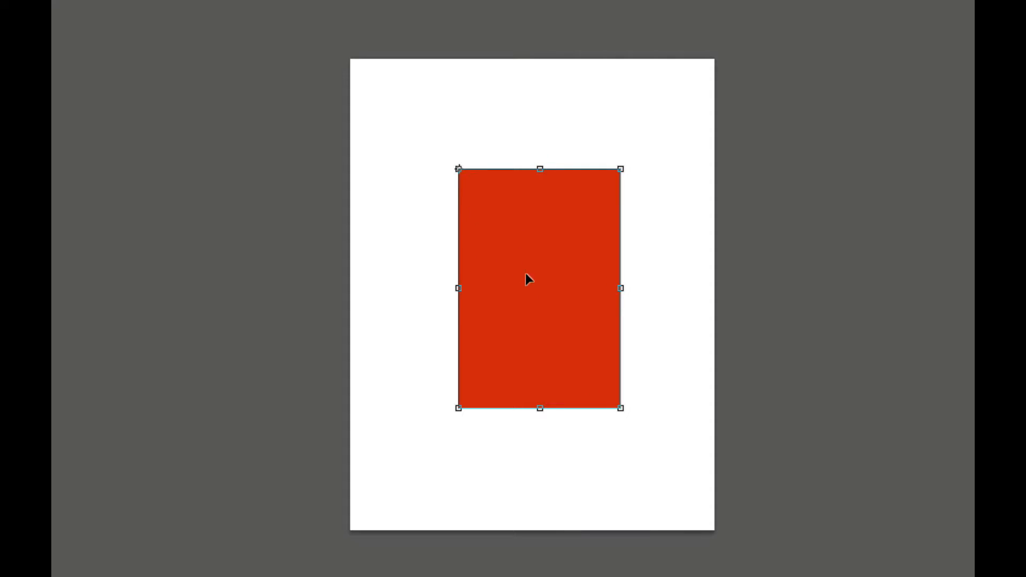
drag(634, 419, 544, 268)
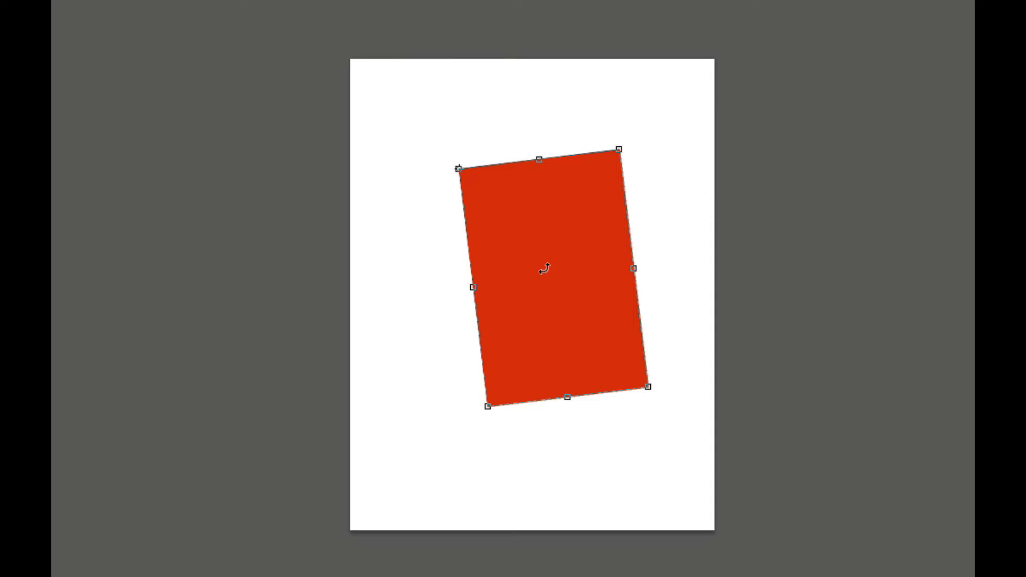
key(ctrl+z)
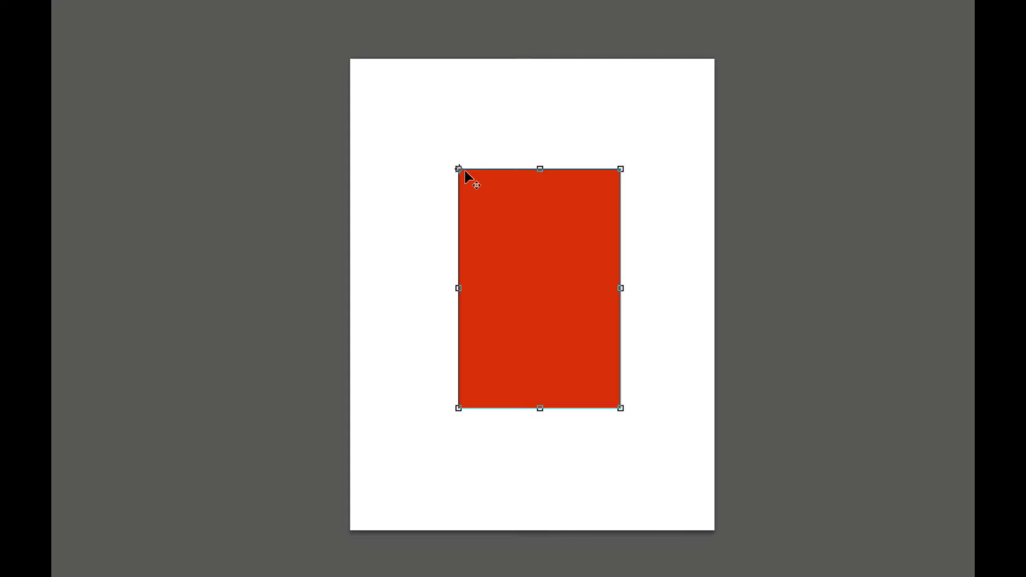
Try rotating the rectangle around a reference point placed above its top edge, and return the reference point to the centre
drag(461, 171, 539, 148)
drag(624, 461, 571, 266)
drag(539, 149, 540, 288)
Apply the preset rotations of 180°, 90° clockwise and 90° counter-clockwise to the rectangle
right_click(529, 248)
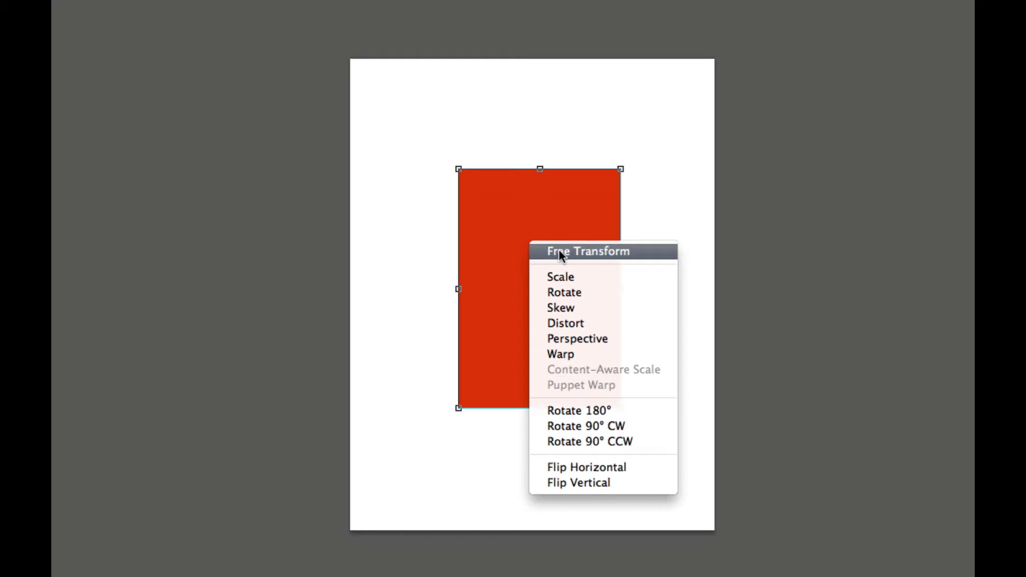
click(561, 410)
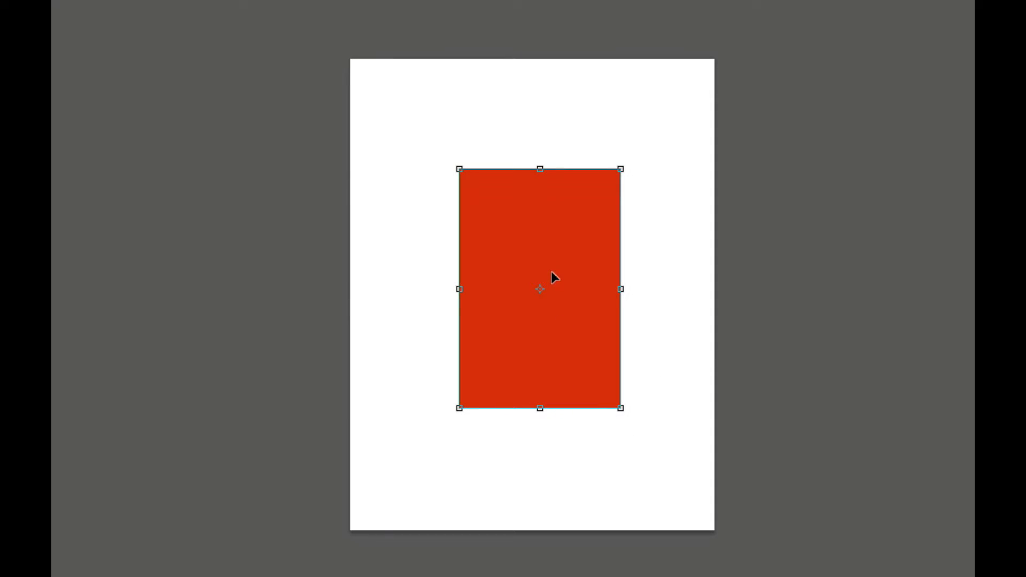
right_click(554, 254)
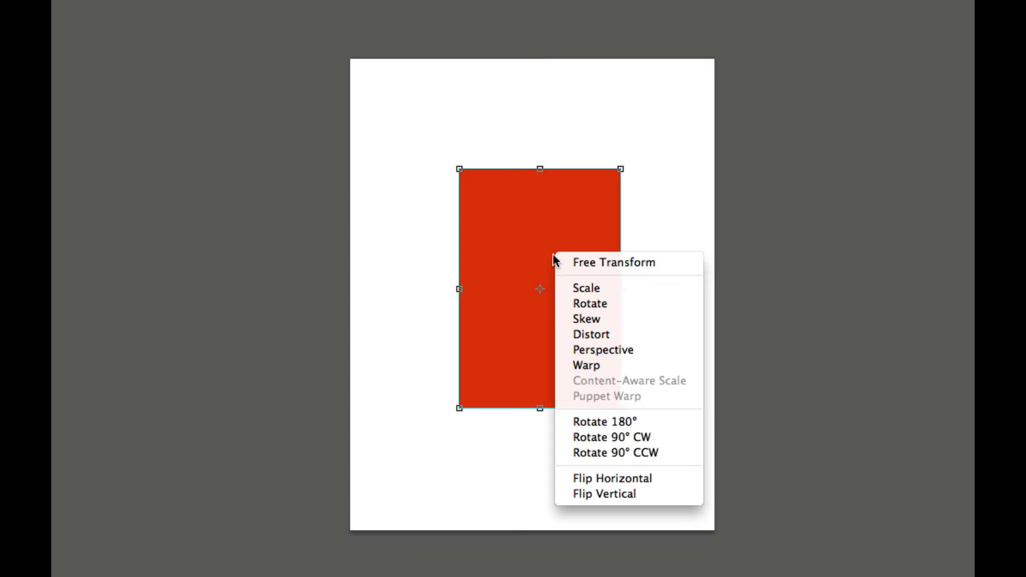
click(584, 438)
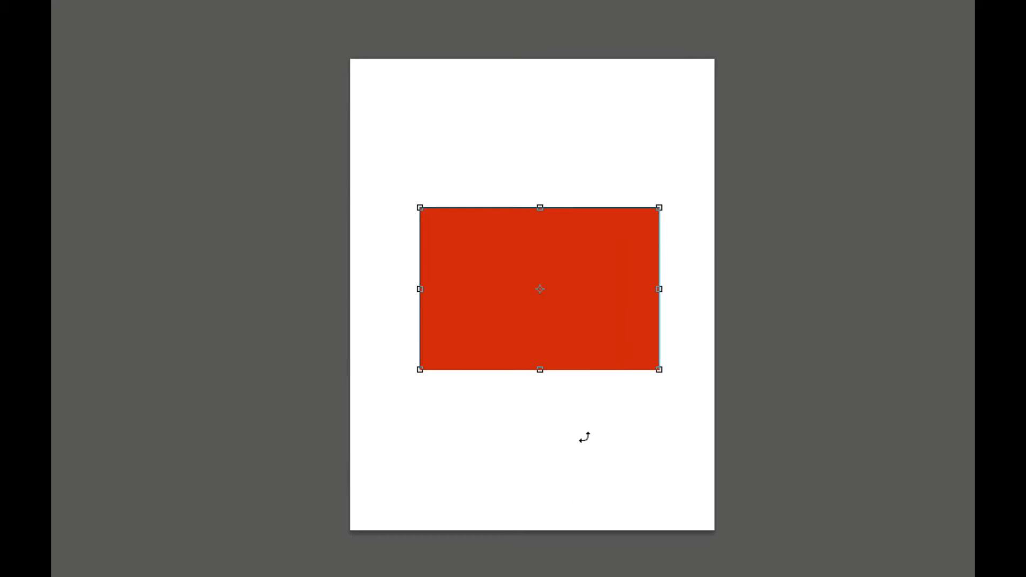
right_click(581, 265)
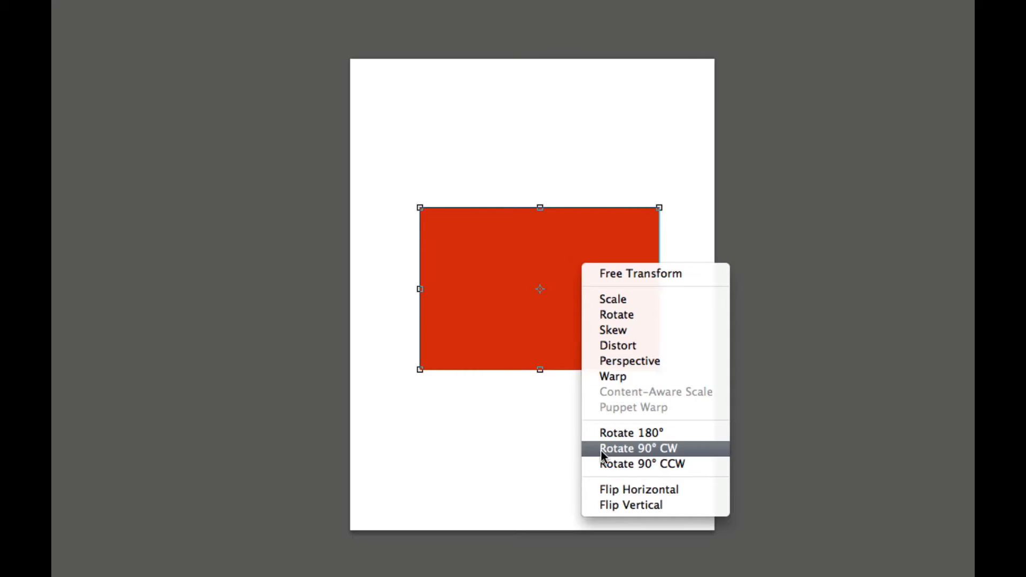
click(610, 464)
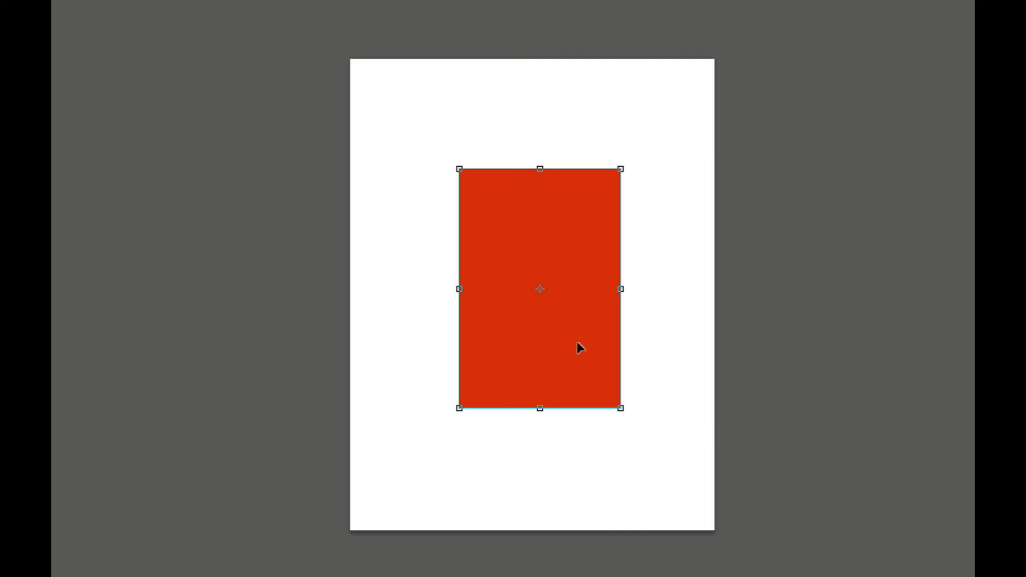
Flip the rectangle vertically and horizontally
right_click(556, 255)
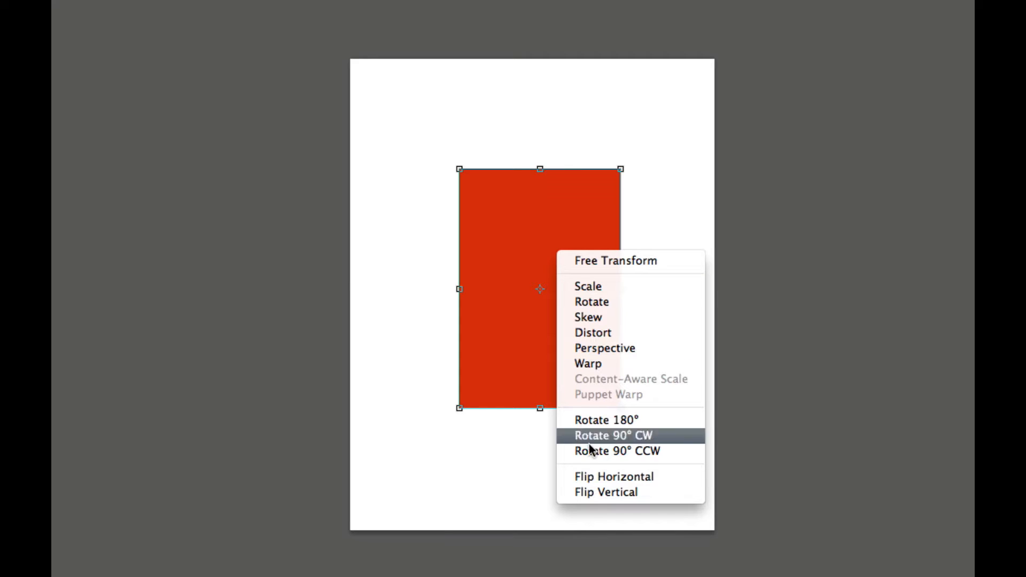
click(596, 491)
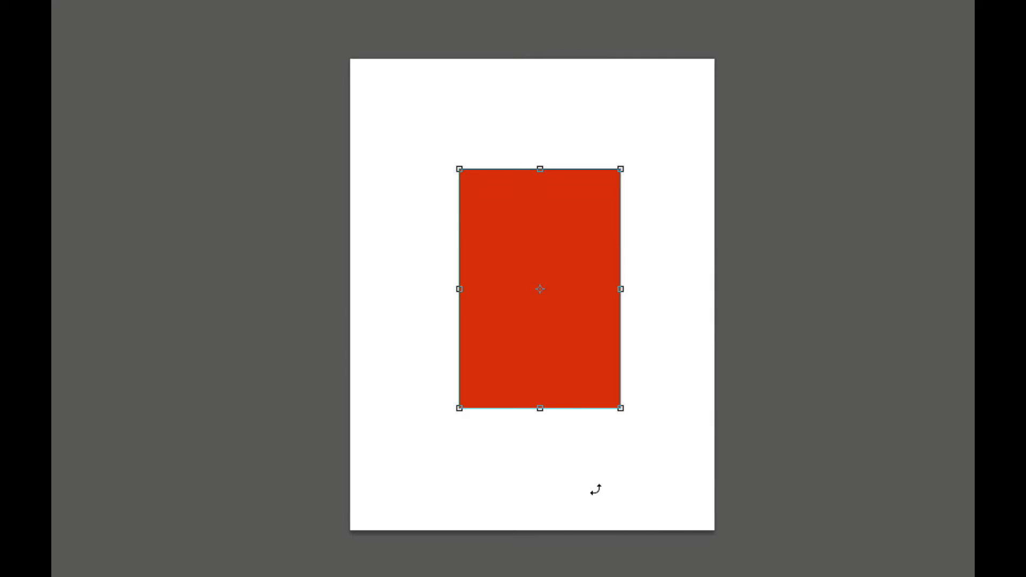
right_click(570, 277)
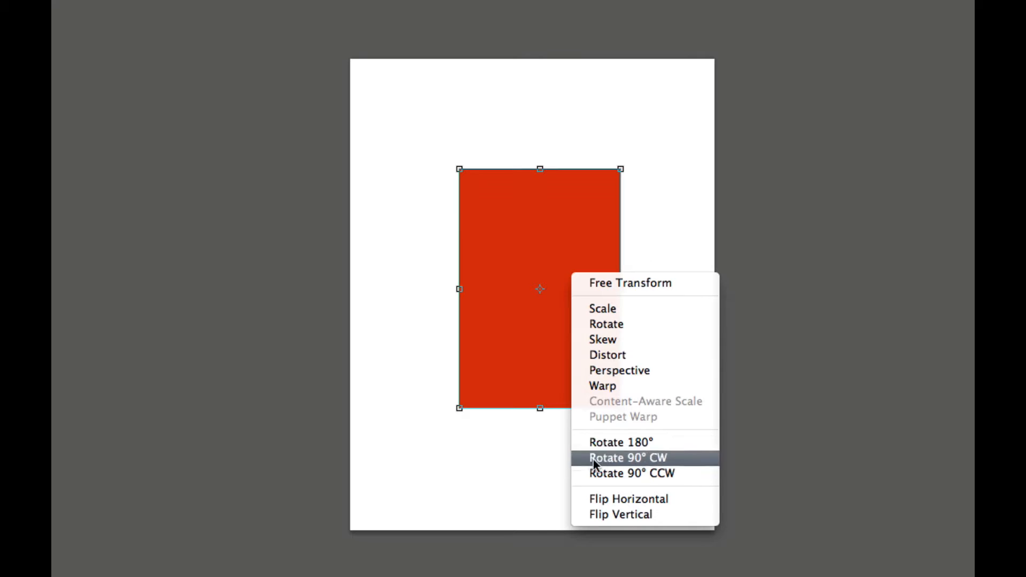
click(606, 499)
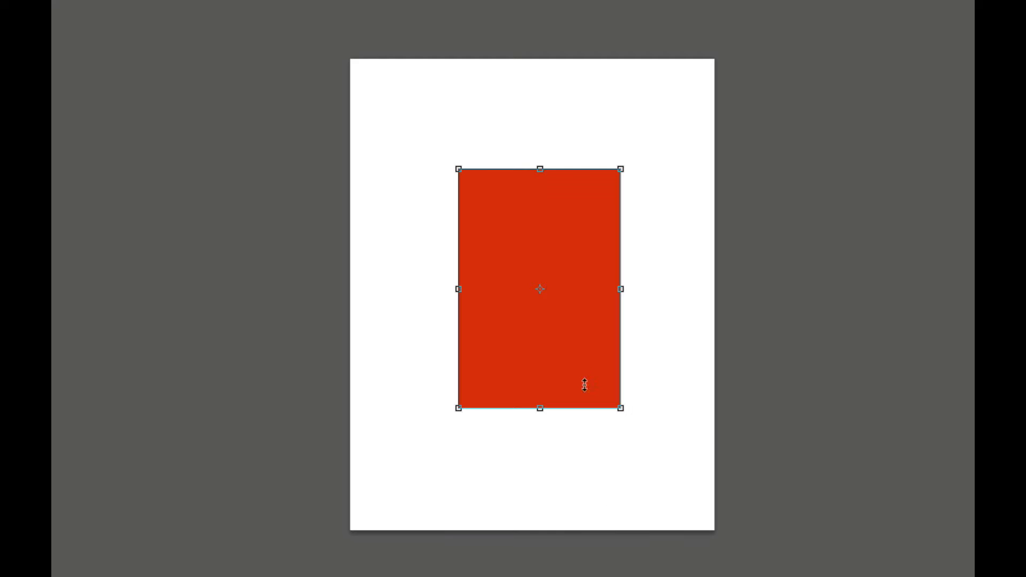
Try skewing the rectangle by its left edge, its four corners and its bottom edge, and cancel the transformation
right_click(568, 283)
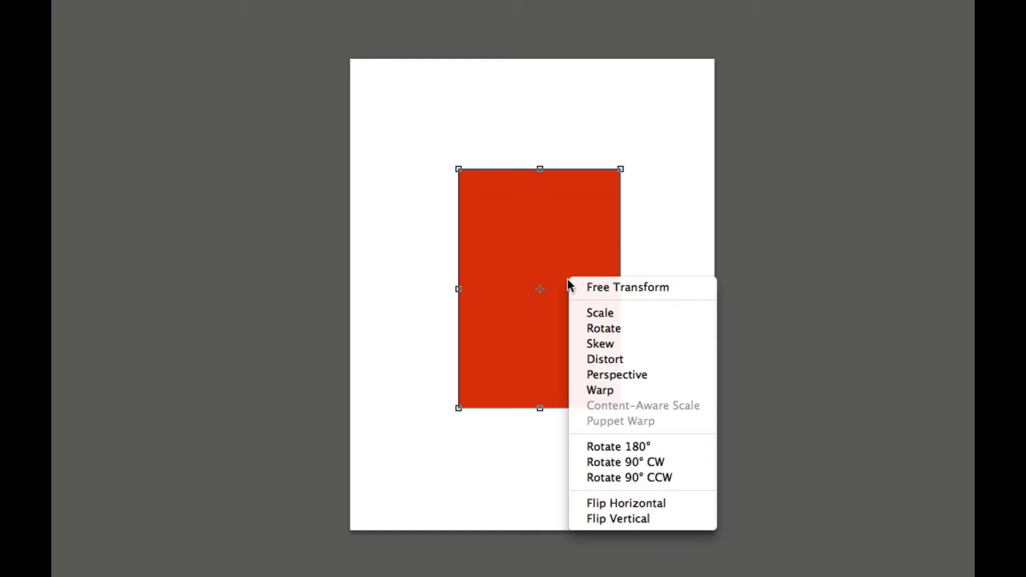
click(598, 319)
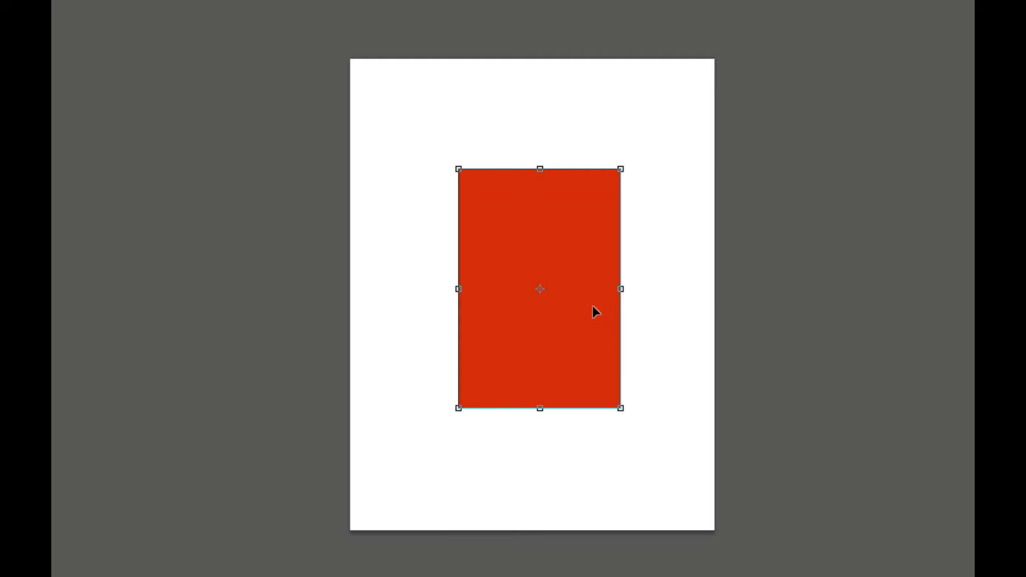
right_click(571, 269)
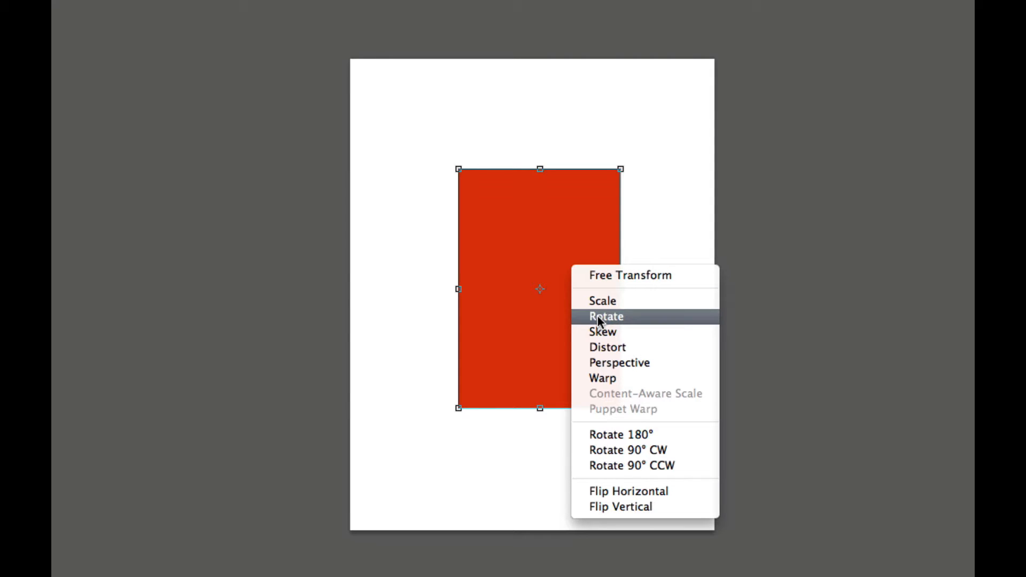
click(596, 332)
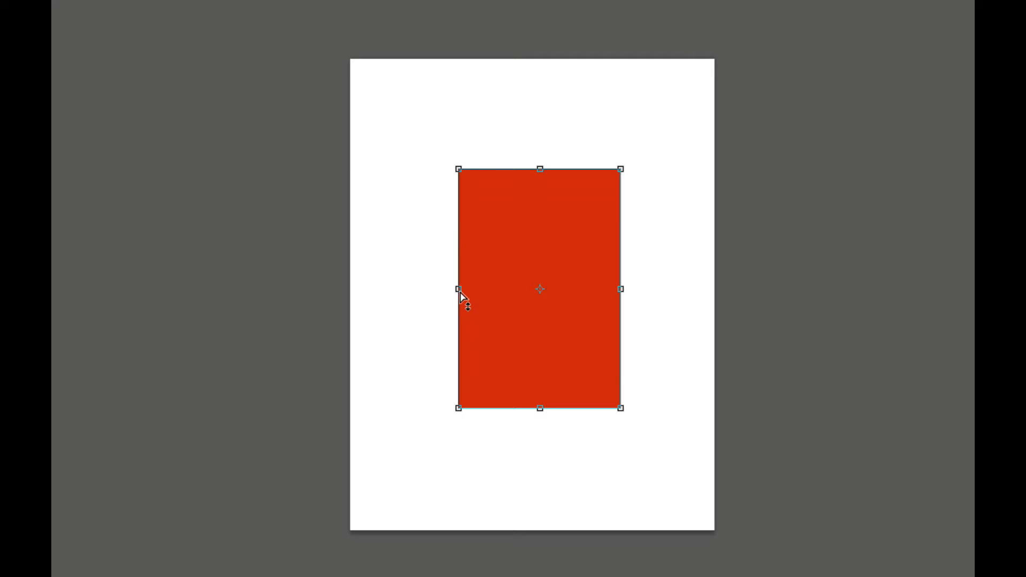
drag(459, 293, 469, 320)
drag(458, 201, 391, 211)
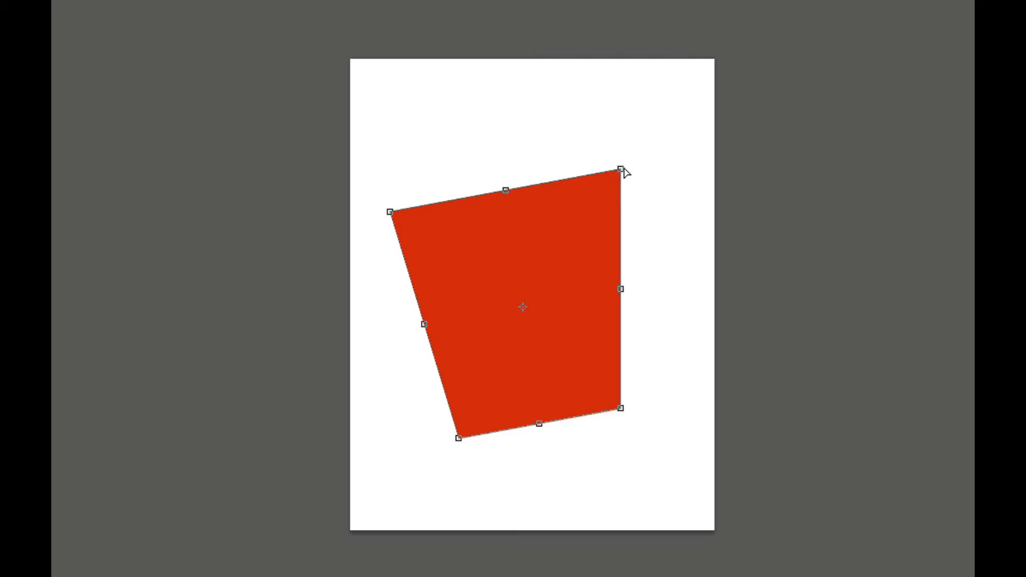
drag(624, 174, 552, 147)
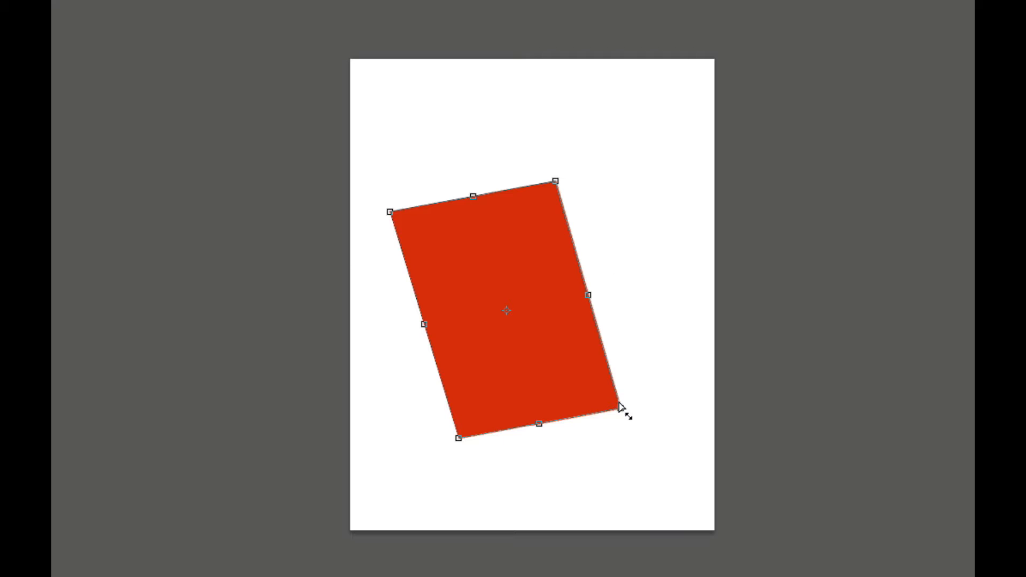
drag(619, 407, 654, 403)
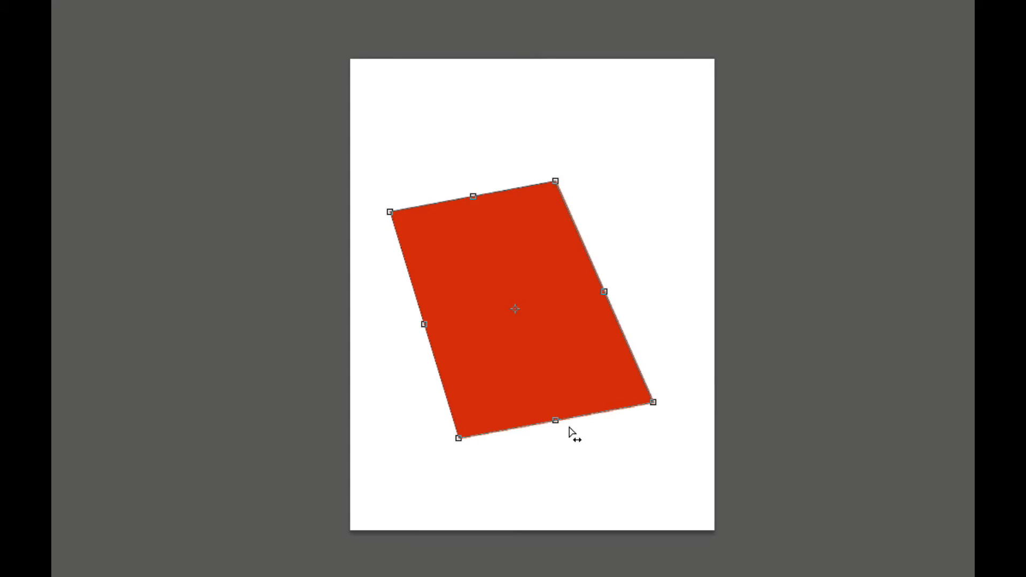
drag(561, 422, 510, 409)
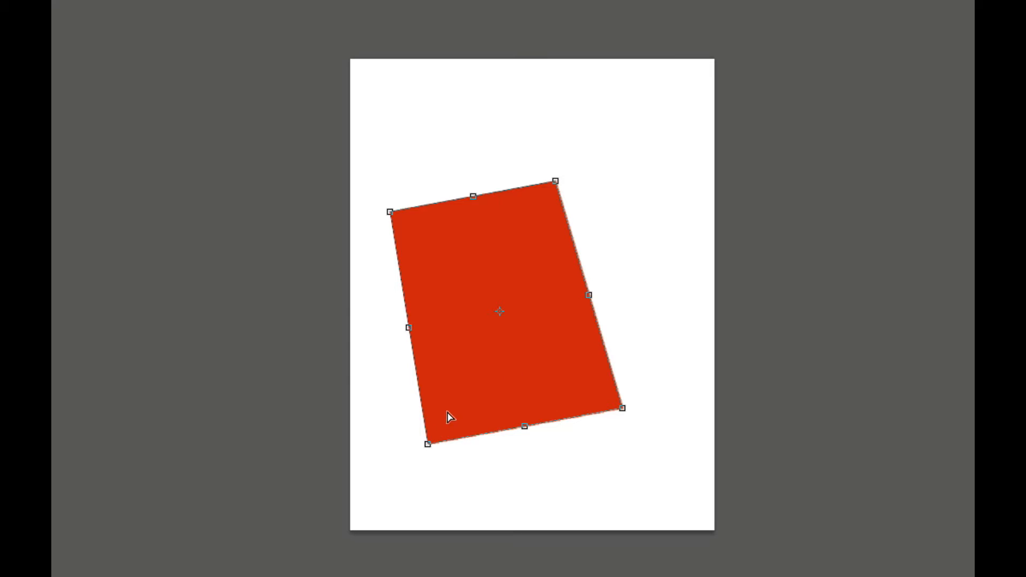
drag(450, 418, 484, 374)
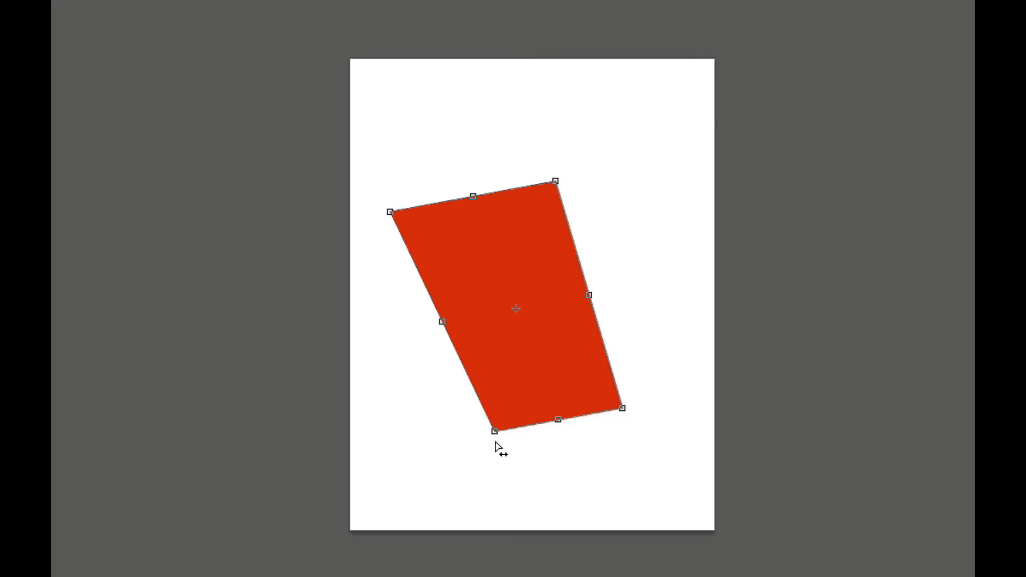
drag(497, 433, 448, 404)
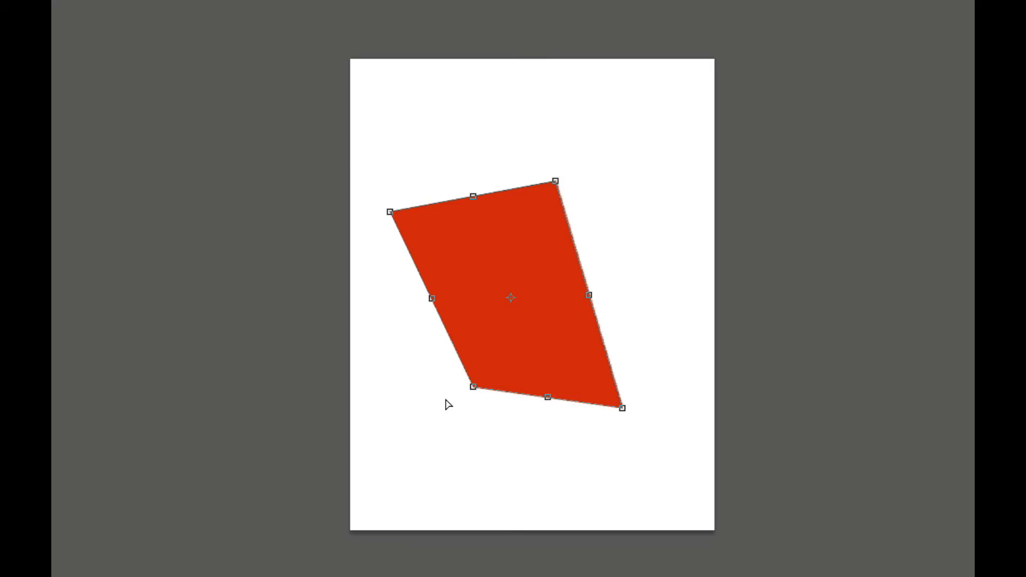
key(Escape)
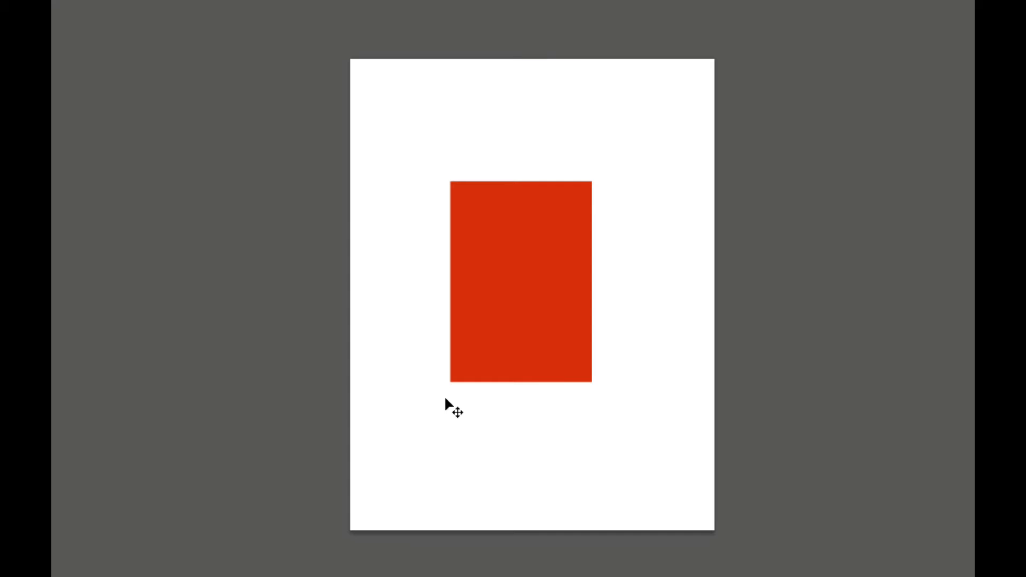
Try distorting the rectangle freely by its upper corners and left edge, and cancel the transformation
key(ctrl+t)
right_click(543, 320)
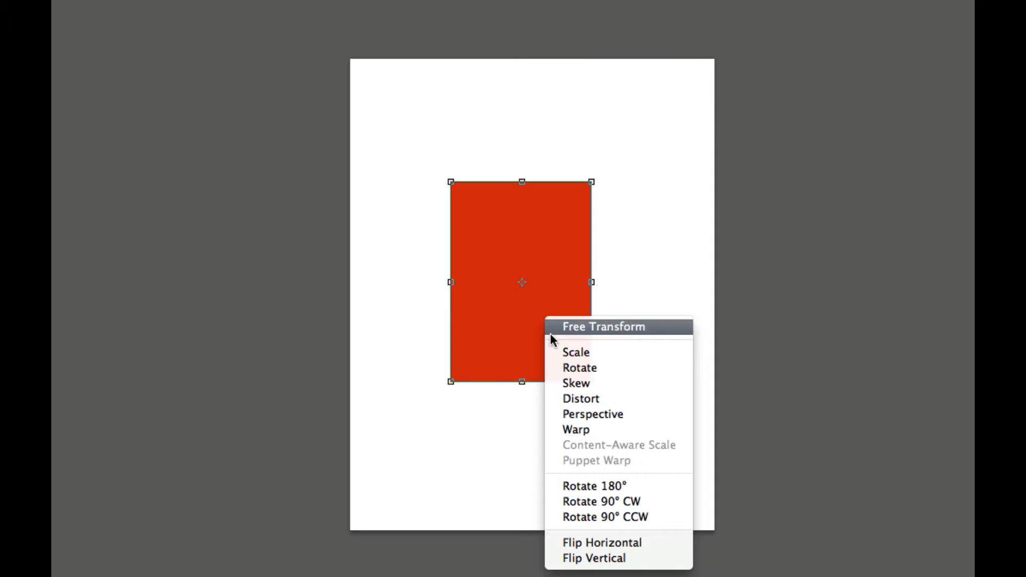
click(586, 399)
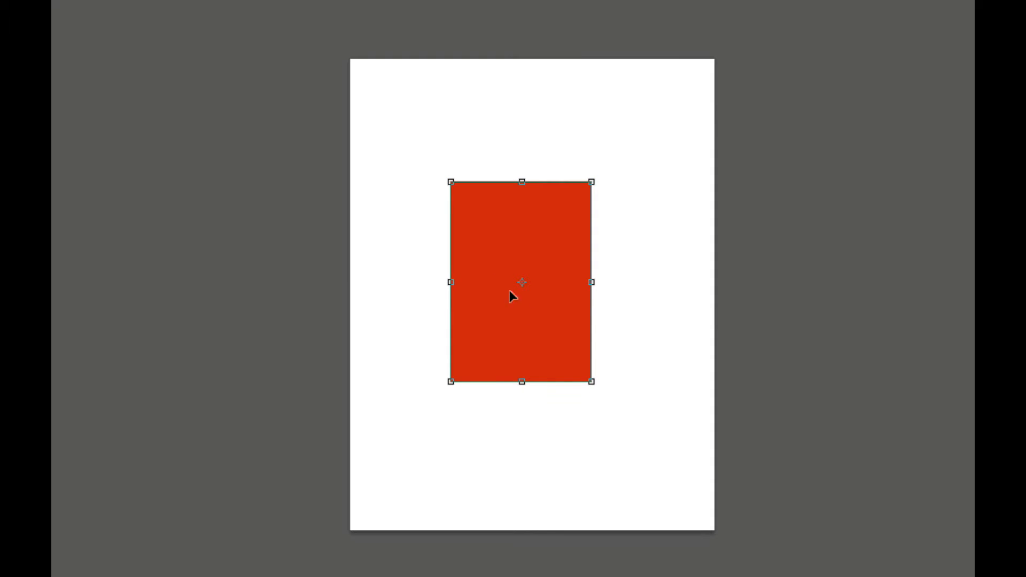
mouse_move(454, 186)
mouse_down()
mouse_move(482, 187)
mouse_move(448, 193)
mouse_up()
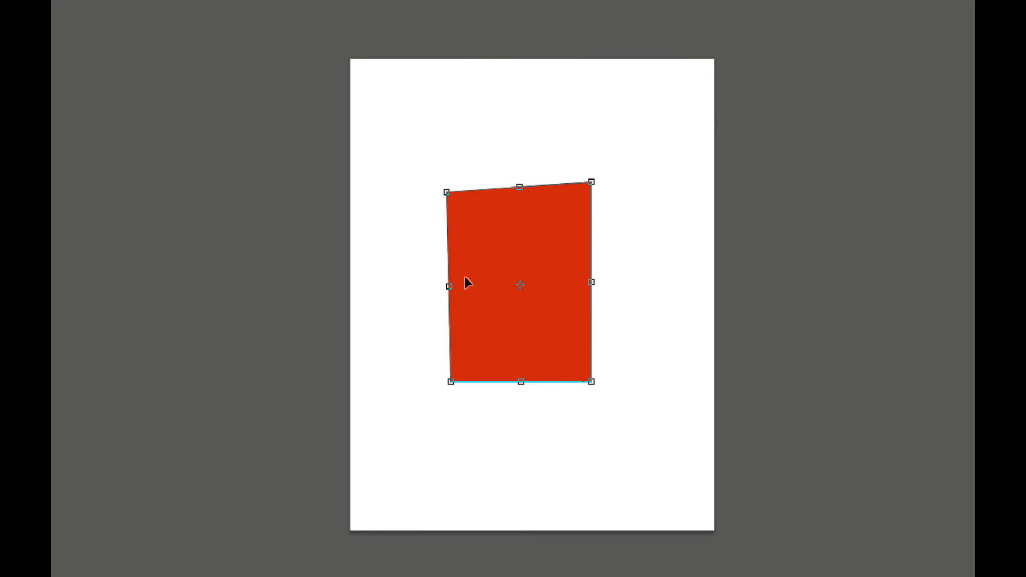
mouse_move(449, 288)
mouse_down()
mouse_move(454, 248)
mouse_move(456, 293)
mouse_up()
drag(596, 183, 592, 209)
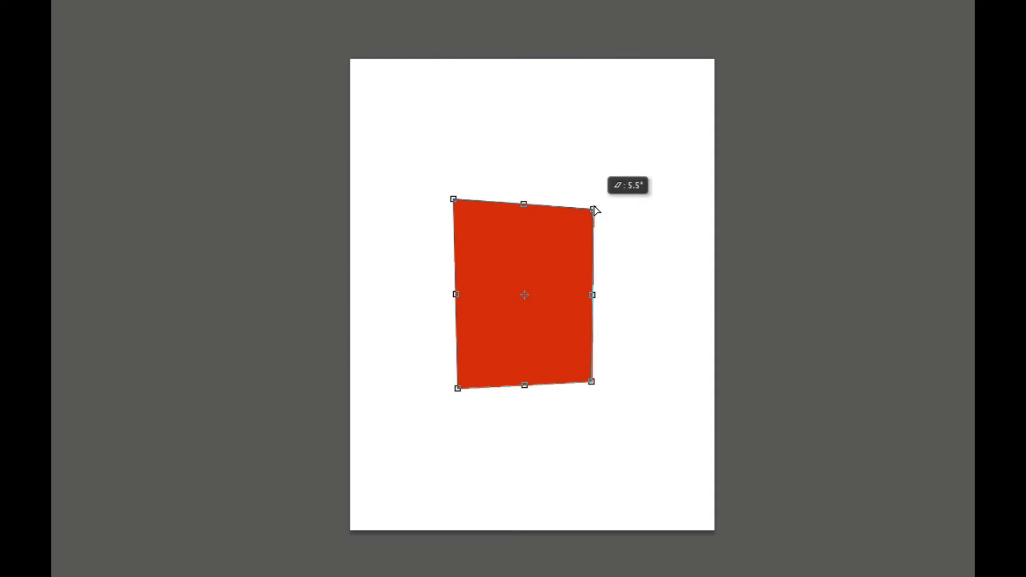
key(Escape)
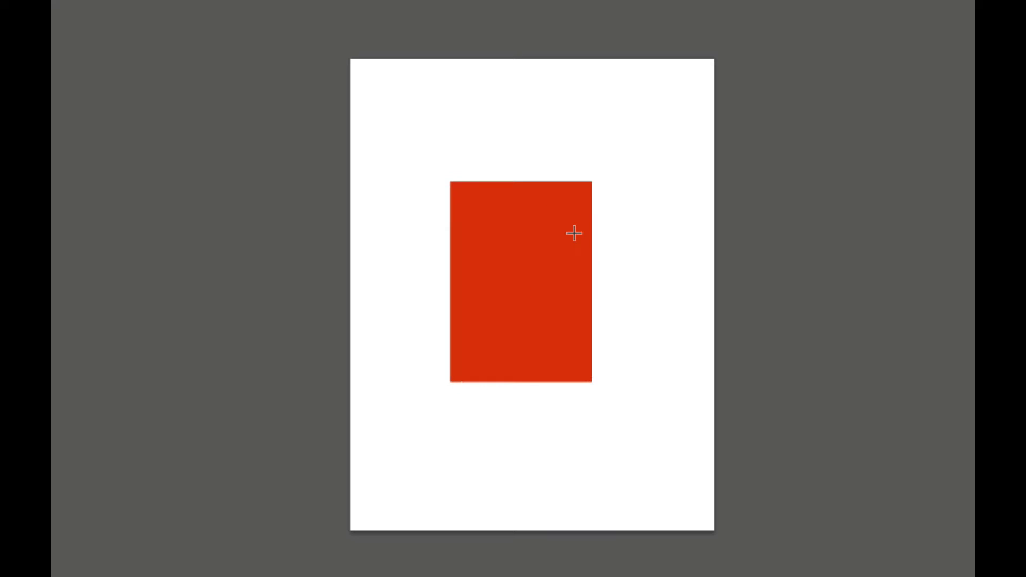
Try a Perspective transformation that narrows the rectangle's top, widens its base and shortens its right edge, and cancel it
key(ctrl+t)
right_click(538, 243)
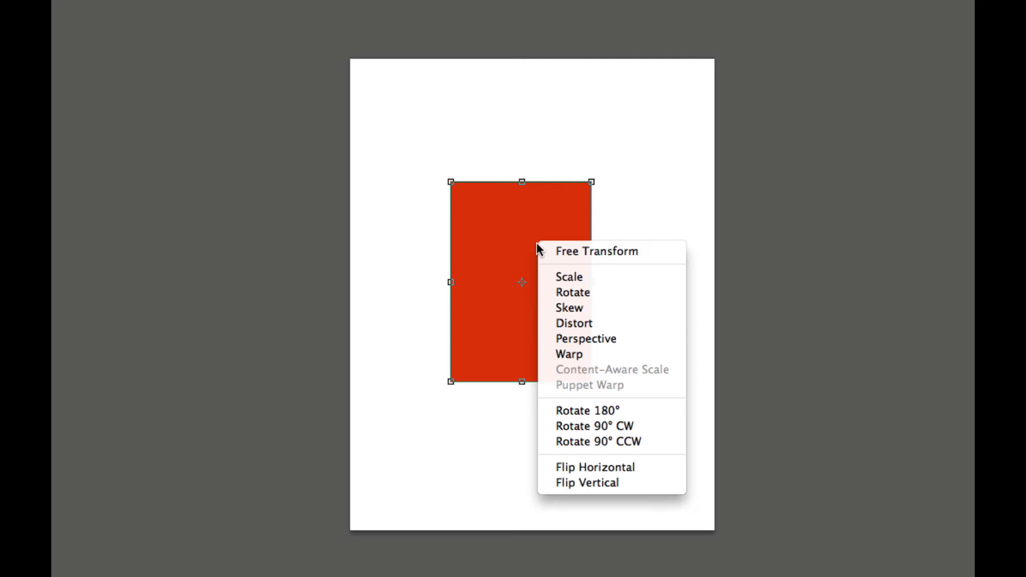
click(572, 339)
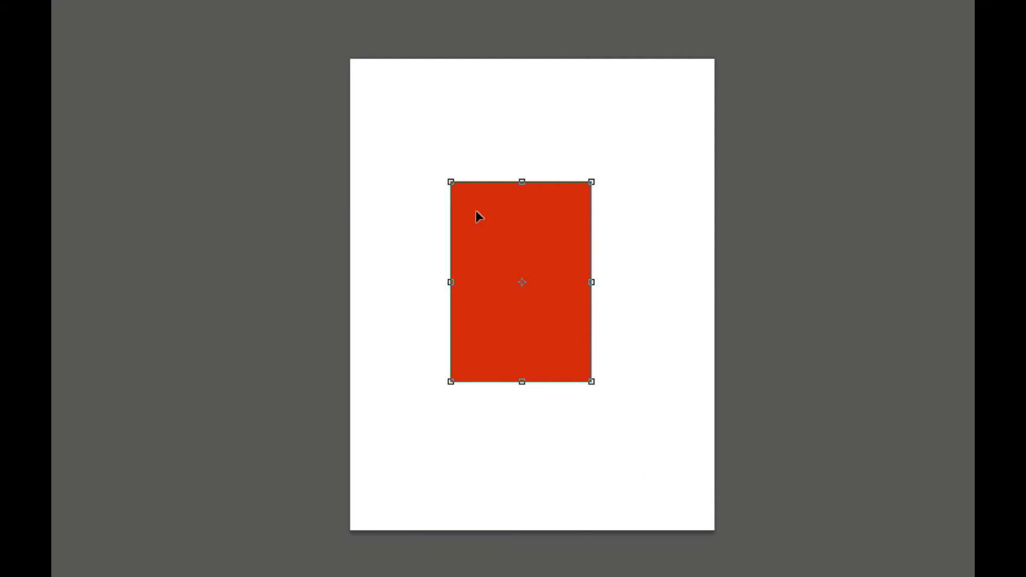
mouse_move(452, 184)
mouse_down()
mouse_move(406, 185)
mouse_move(468, 183)
mouse_up()
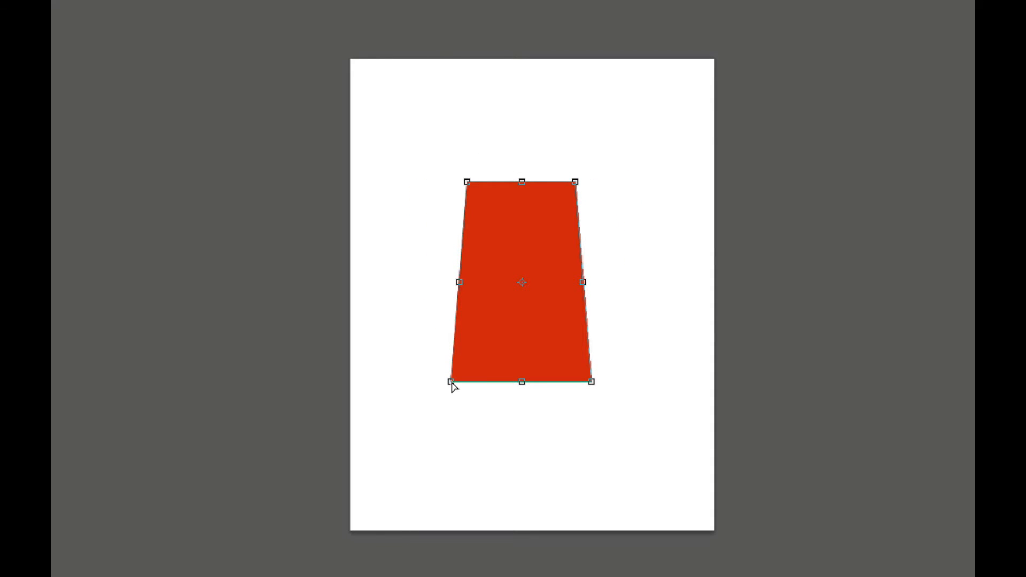
mouse_move(453, 383)
mouse_down()
mouse_move(497, 385)
mouse_move(438, 382)
mouse_up()
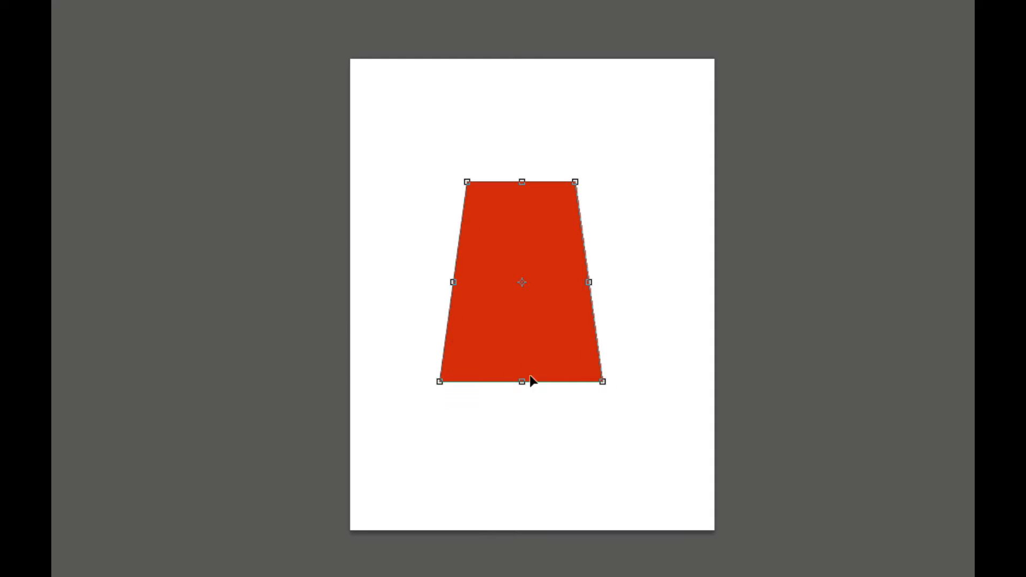
mouse_move(605, 384)
mouse_down()
mouse_move(599, 284)
mouse_move(600, 372)
mouse_up()
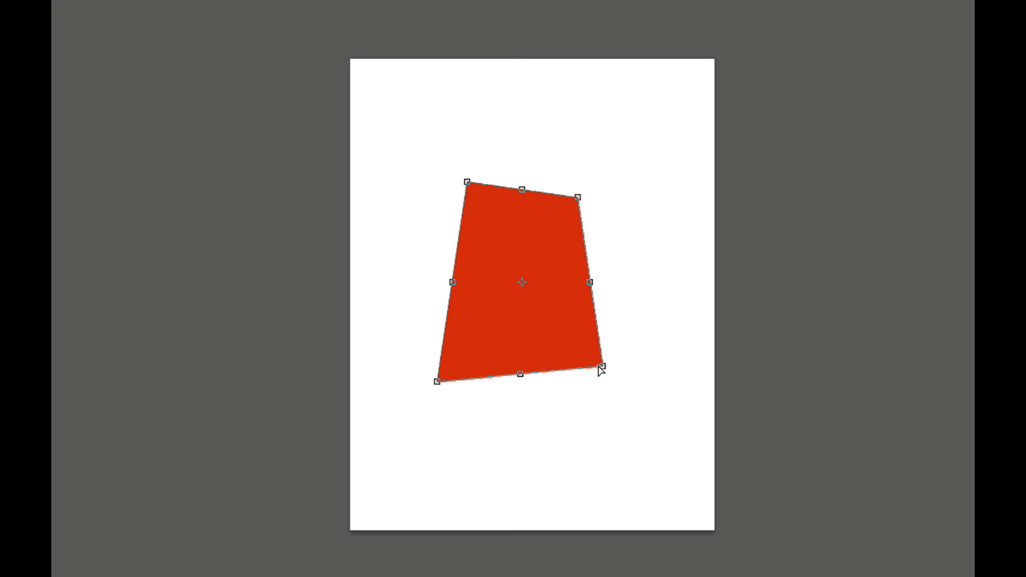
key(Escape)
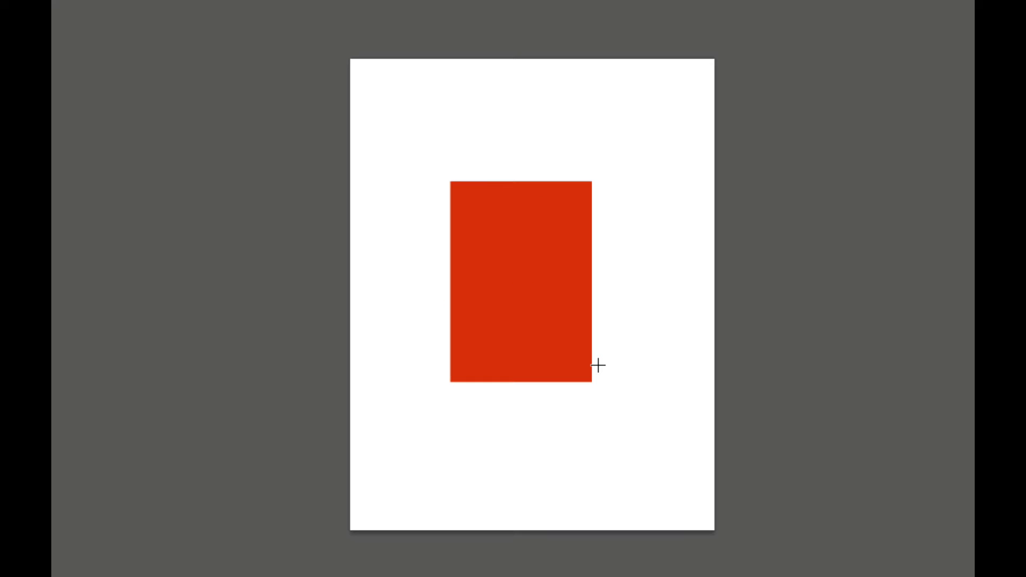
Warp the rectangle by bulging the upper part of its left edge outwards and curving its right edge inwards
key(ctrl+t)
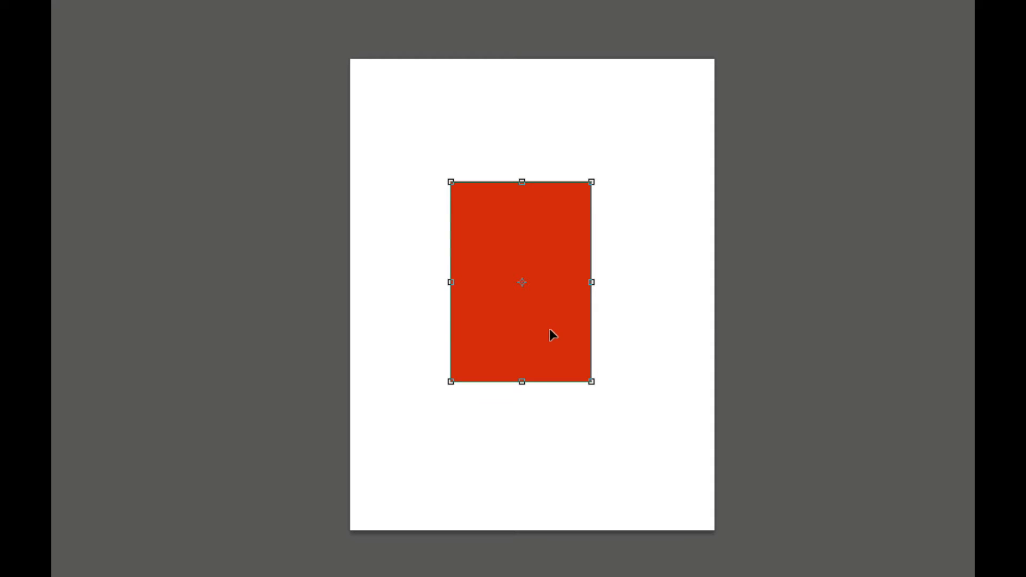
right_click(522, 316)
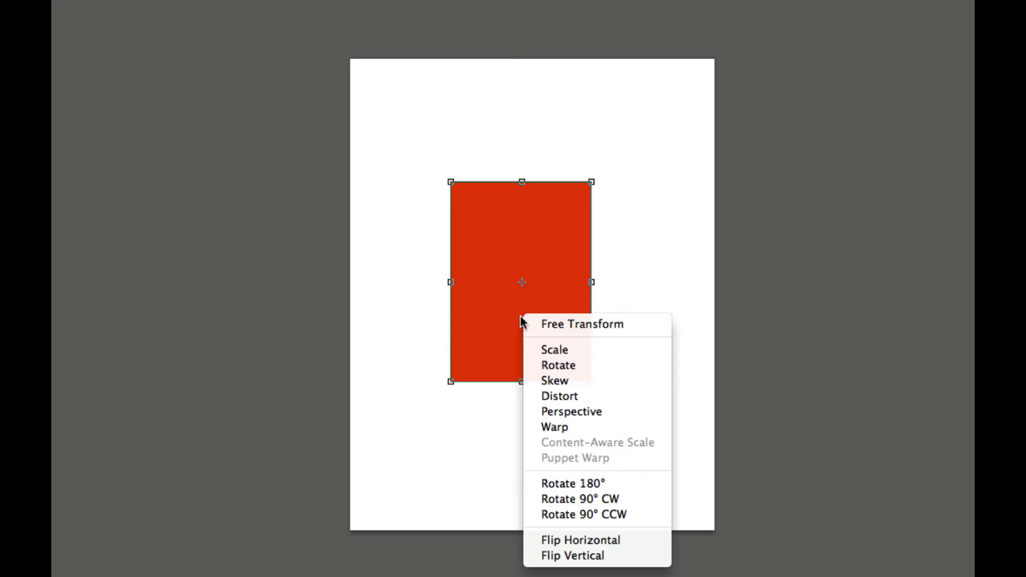
click(555, 429)
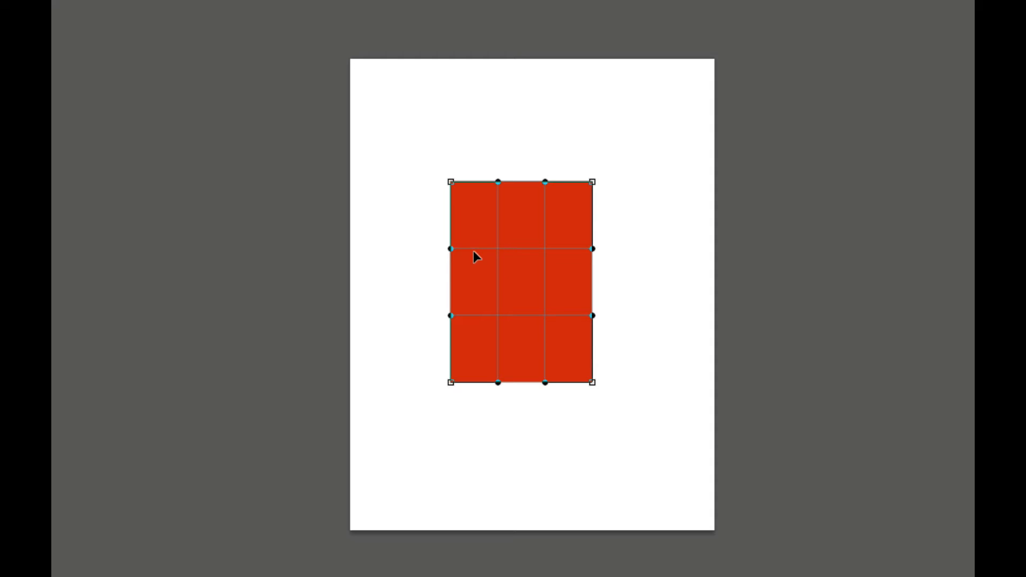
drag(450, 248, 401, 248)
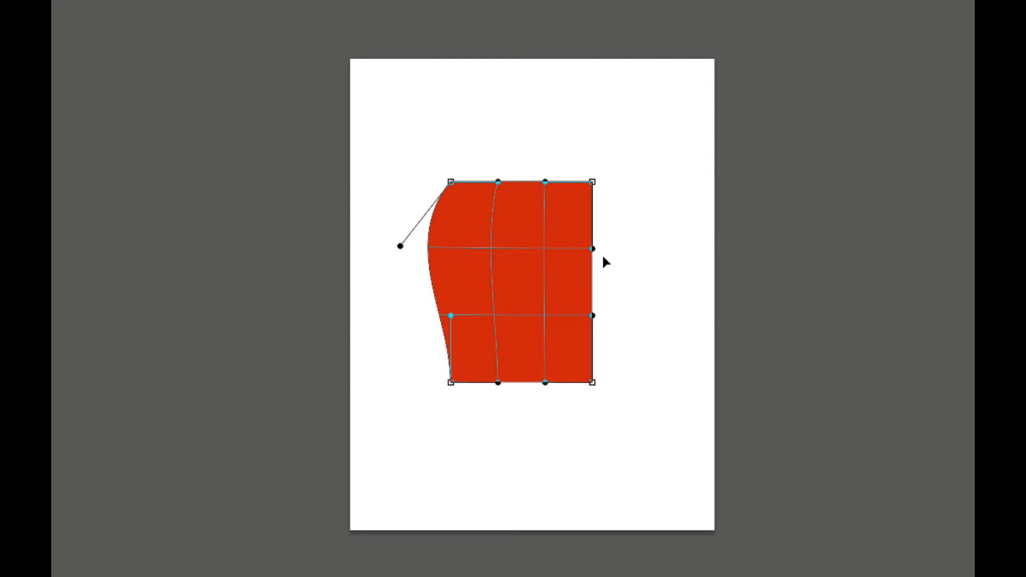
drag(593, 249, 536, 232)
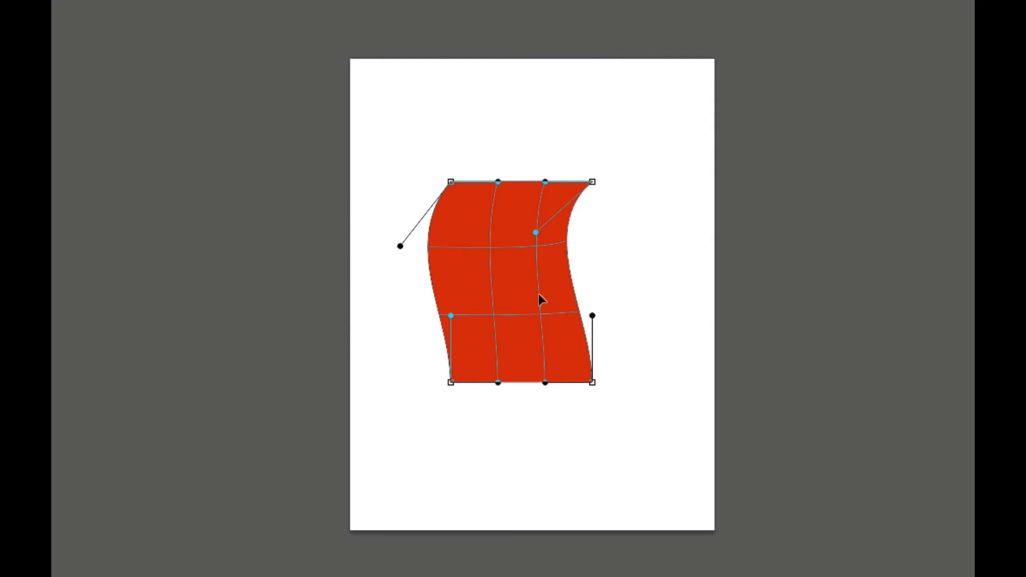
Bend the lower left edge inwards, bulge the bottom edge downwards and pull the lower-right corner of the warp outwards
drag(451, 315, 469, 339)
drag(500, 388, 492, 465)
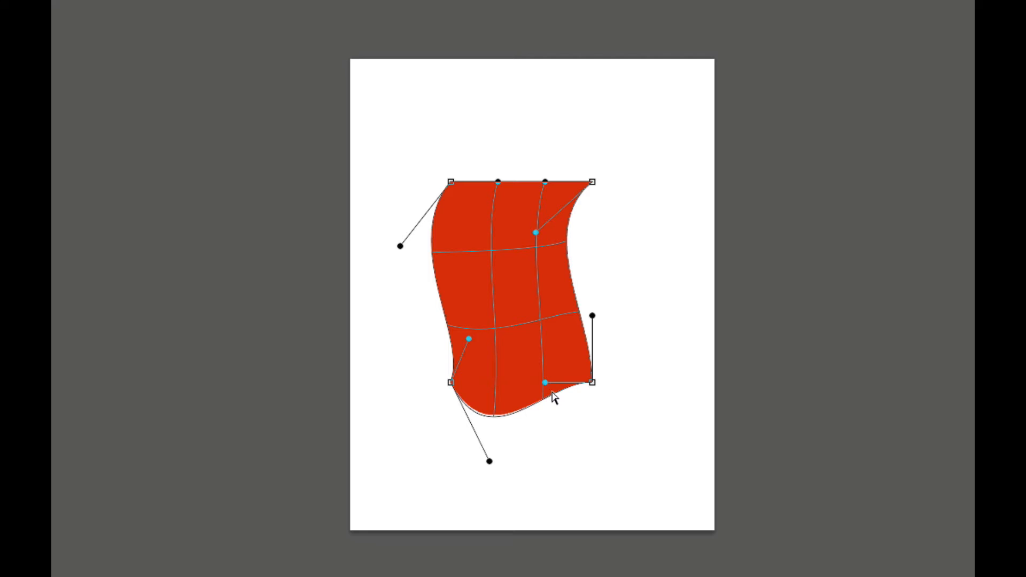
drag(553, 398, 573, 454)
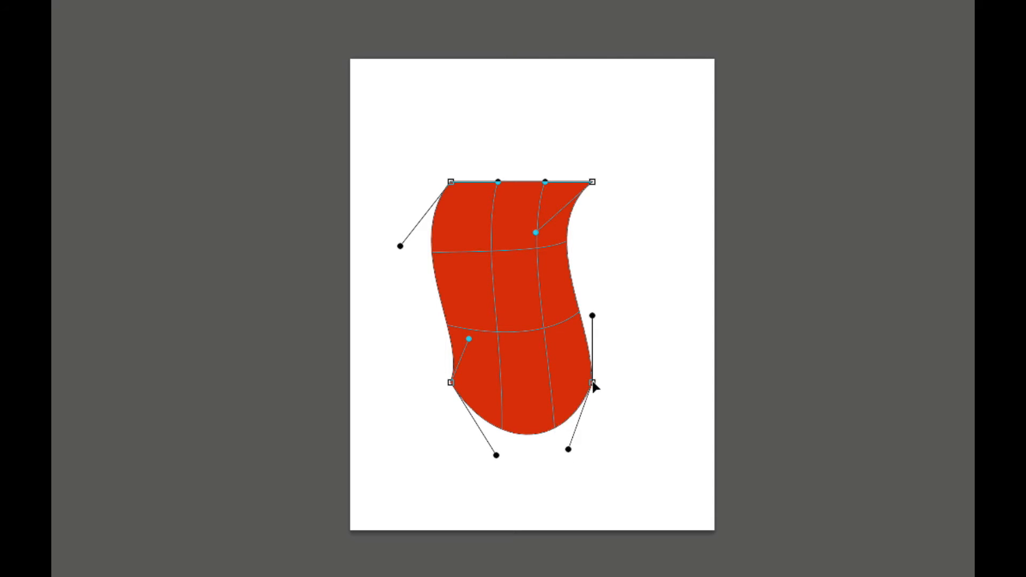
drag(593, 384, 640, 397)
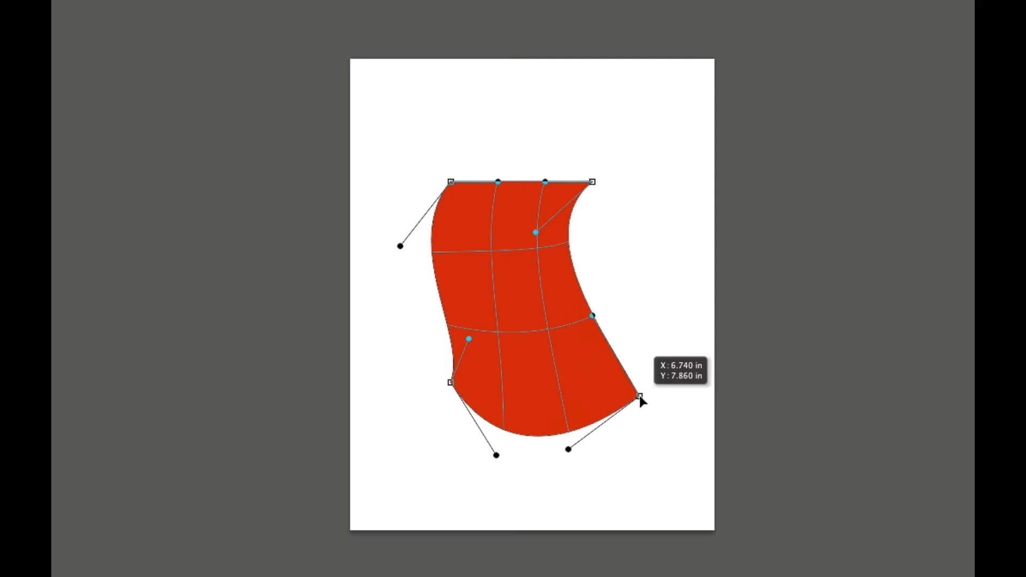
Shift the warp mesh's interior left, bulge the right edge outwards and the top edge upwards, and apply the warp
drag(507, 300, 477, 294)
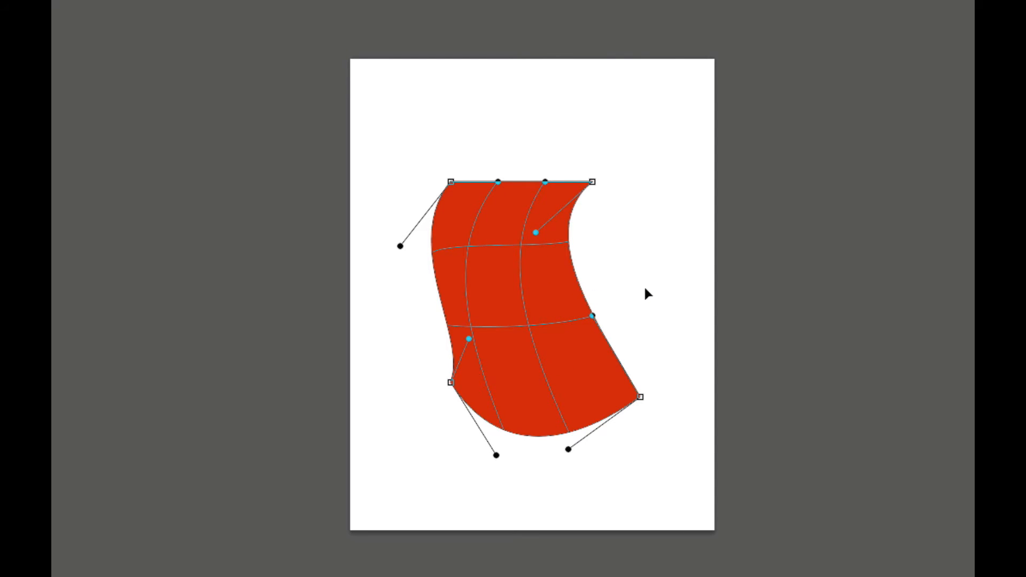
key(ctrl+z)
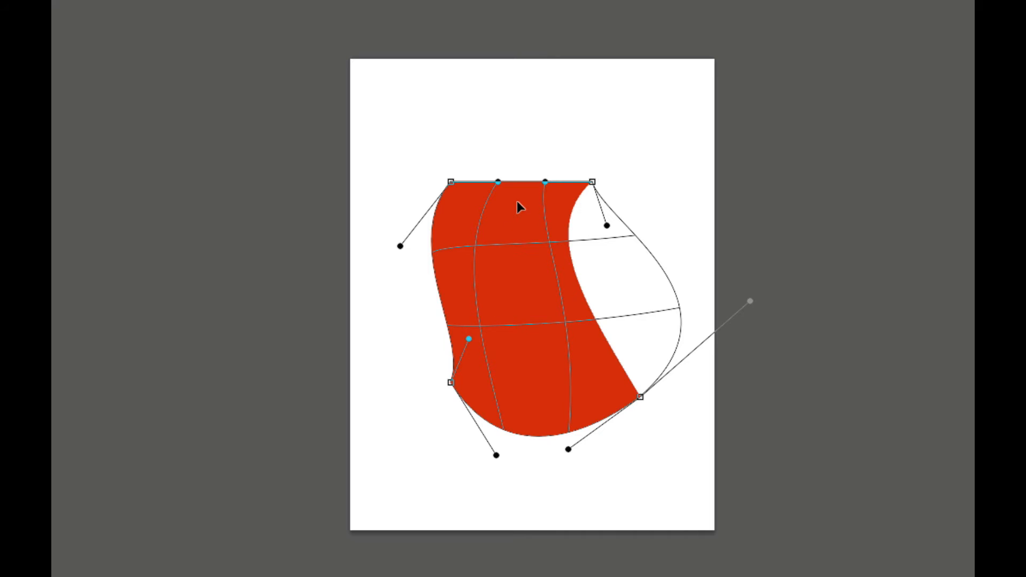
drag(517, 195, 516, 125)
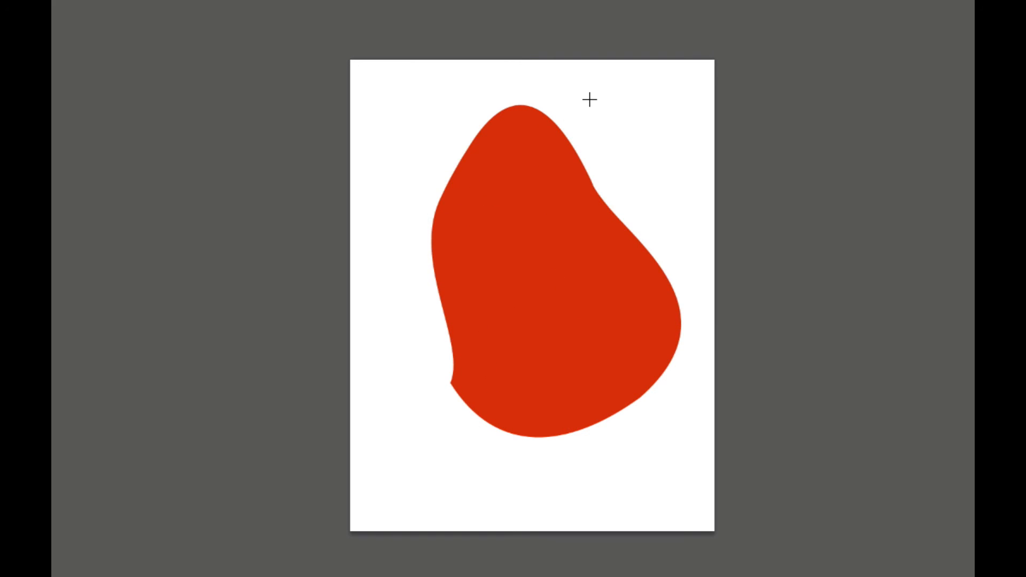
Scale the warped shape down proportionally from its upper-left corner and move it back to the middle of the page
key(v)
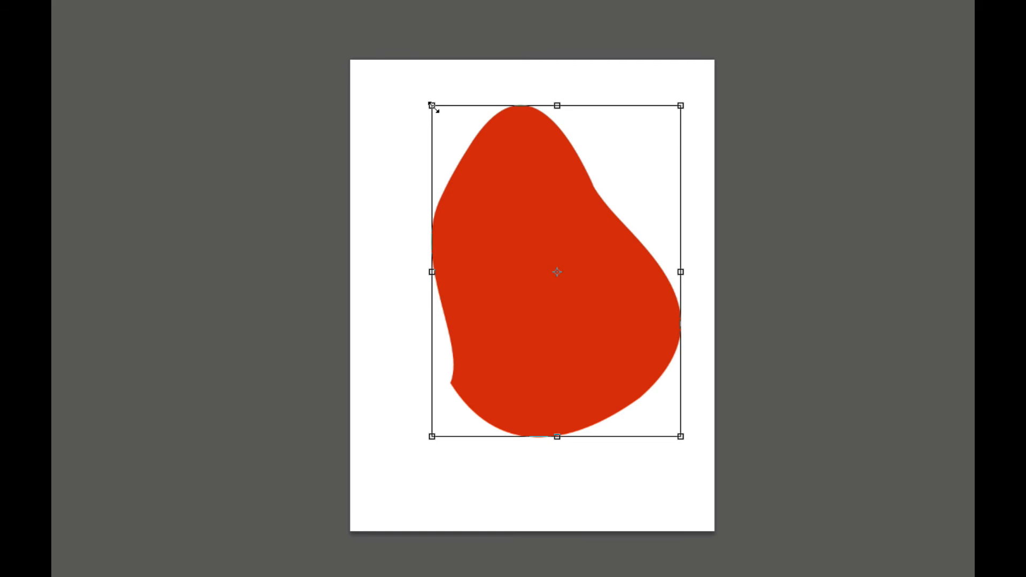
drag(432, 106, 505, 225)
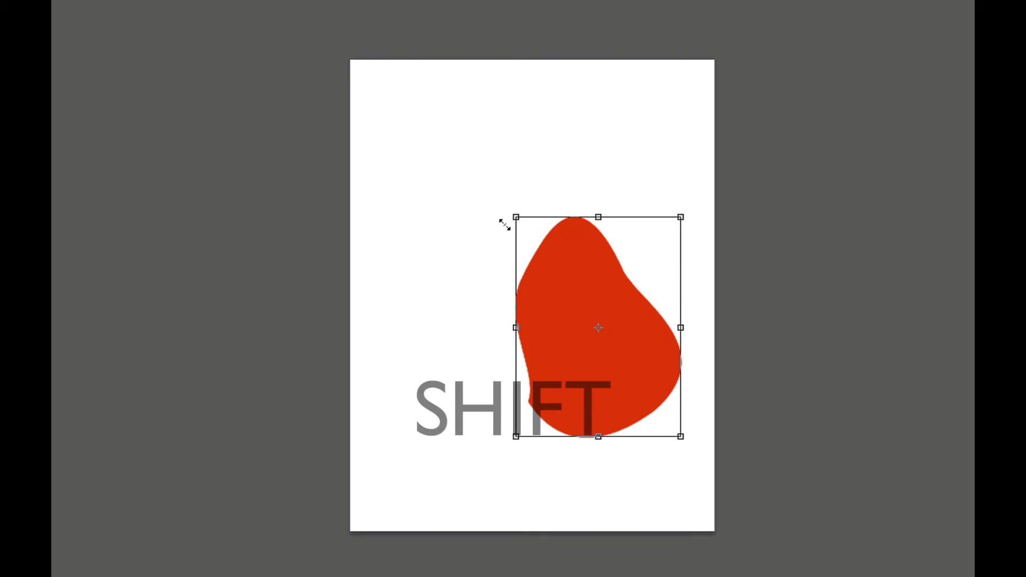
drag(595, 289, 540, 246)
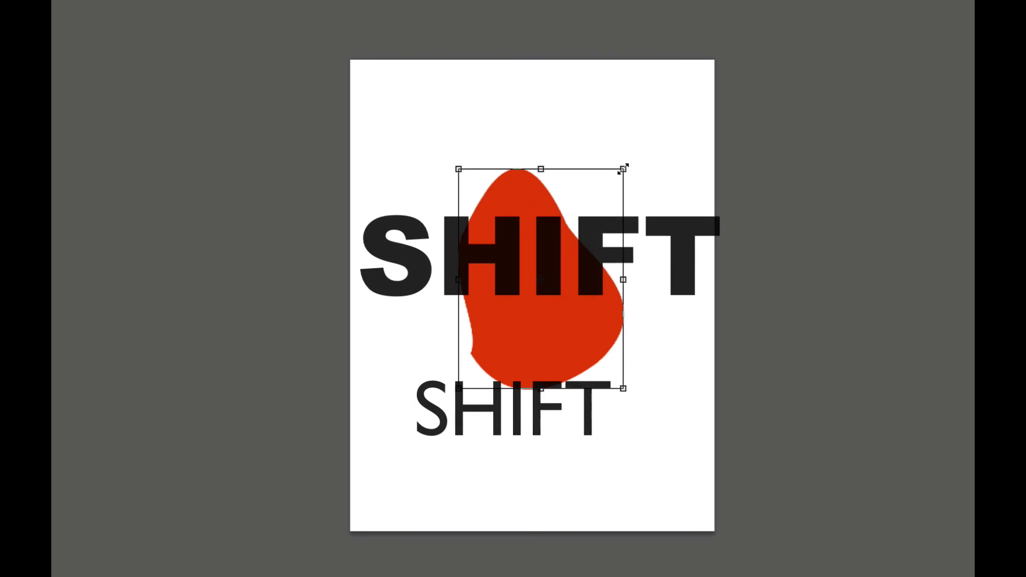
Enlarge the shape slightly from its upper-right corner, and shrink it from the upper-right and lower-right corners
drag(624, 169, 636, 150)
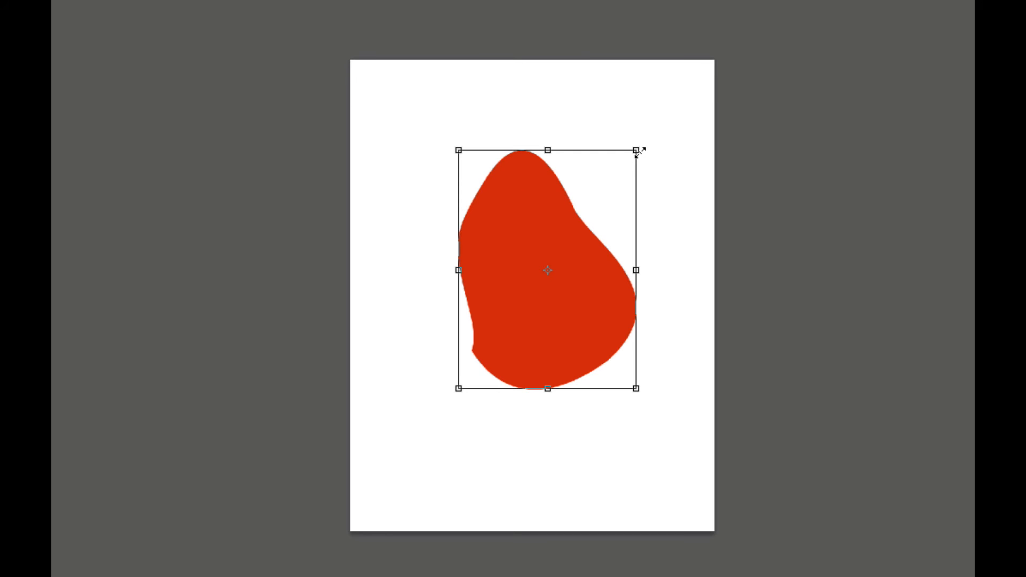
mouse_move(631, 158)
mouse_down()
mouse_move(561, 227)
mouse_move(647, 170)
mouse_move(615, 199)
mouse_move(614, 226)
mouse_move(653, 131)
mouse_move(546, 156)
mouse_move(651, 167)
mouse_move(626, 214)
mouse_move(630, 170)
mouse_move(668, 122)
mouse_move(560, 219)
mouse_move(643, 158)
mouse_move(618, 172)
mouse_up()
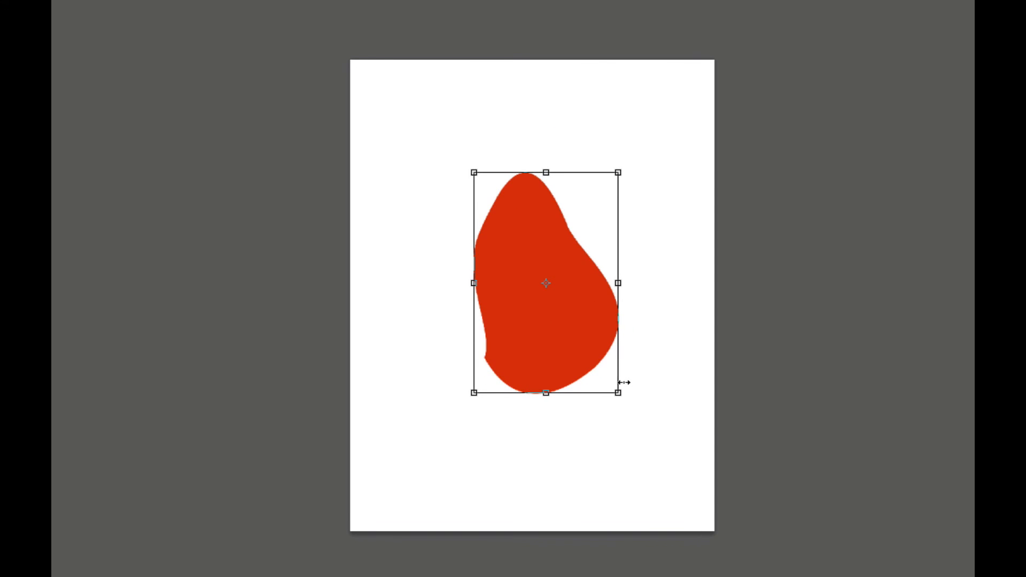
drag(618, 392, 597, 337)
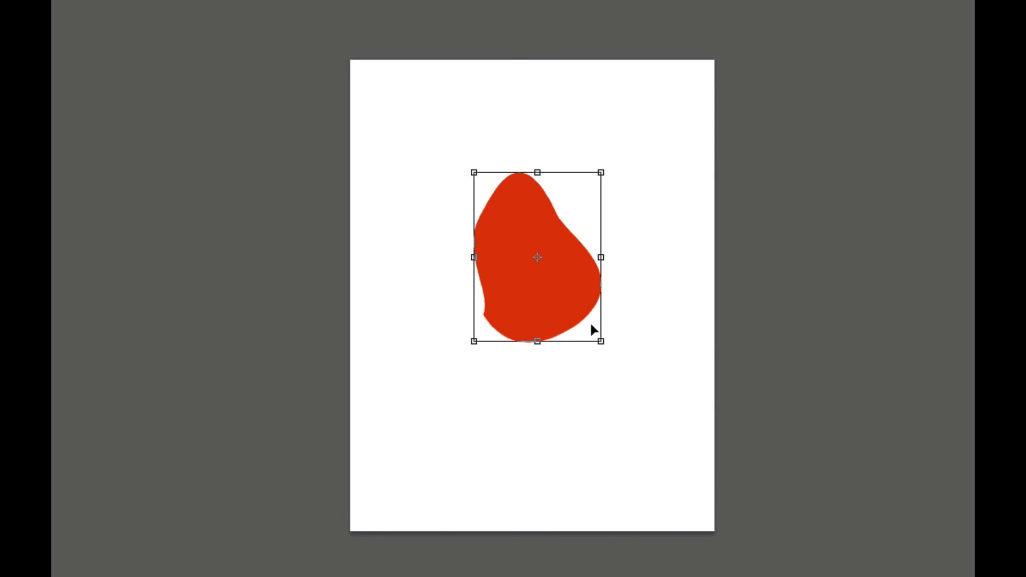